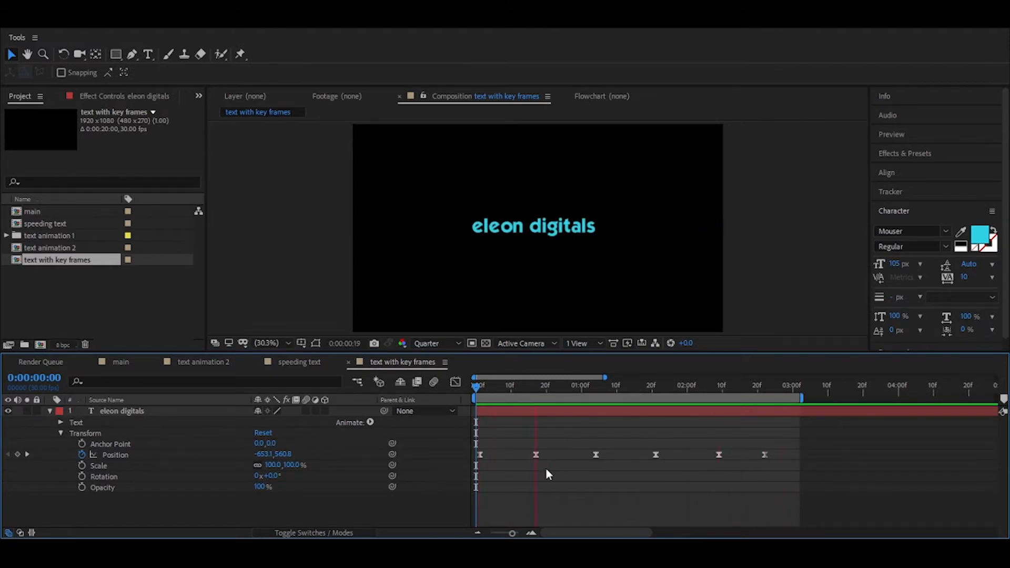
click(537, 456)
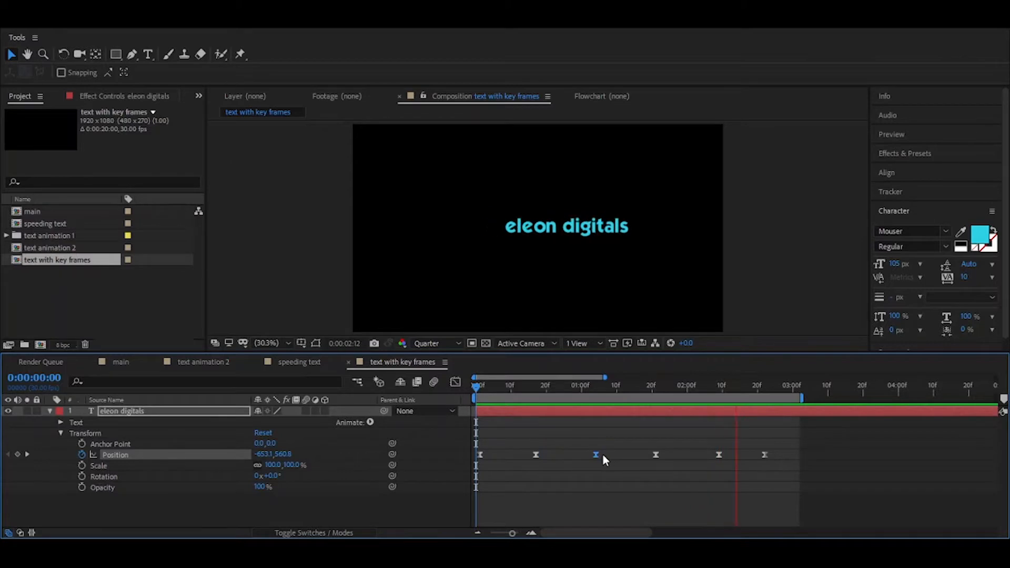
click(696, 454)
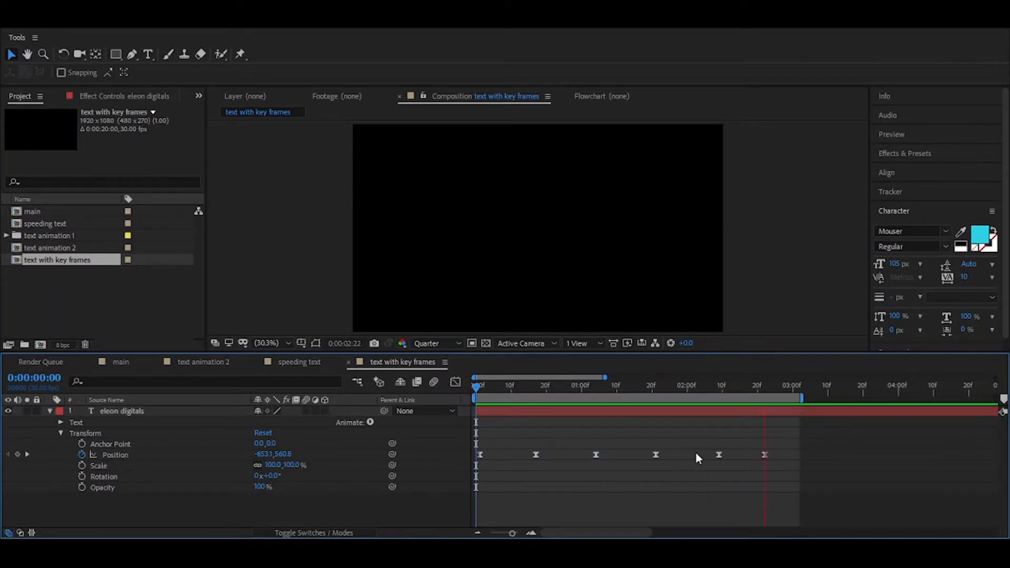
click(765, 455)
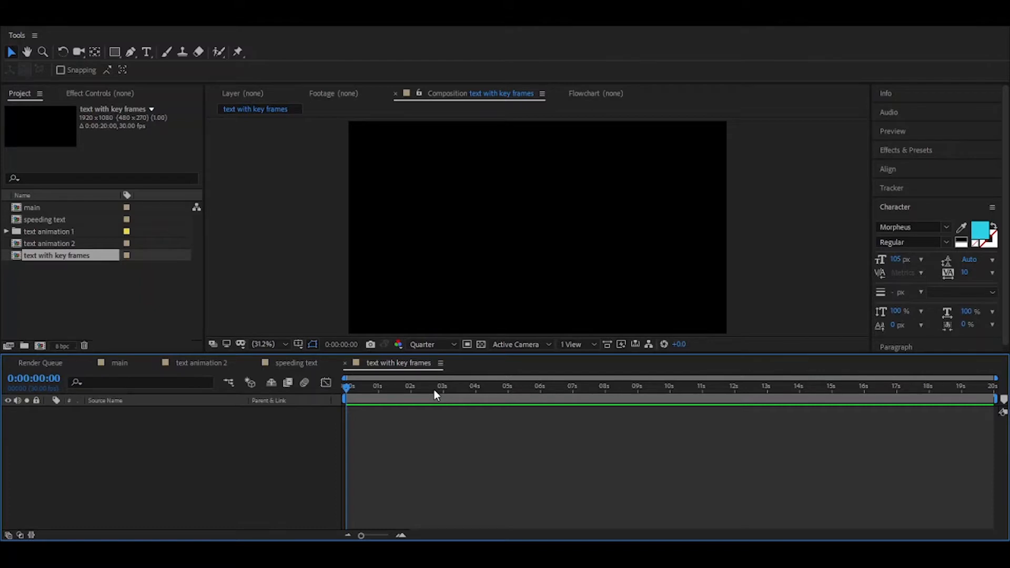
Add a text layer reading "eleon digitals" and move it to near the centre of the frame
click(148, 53)
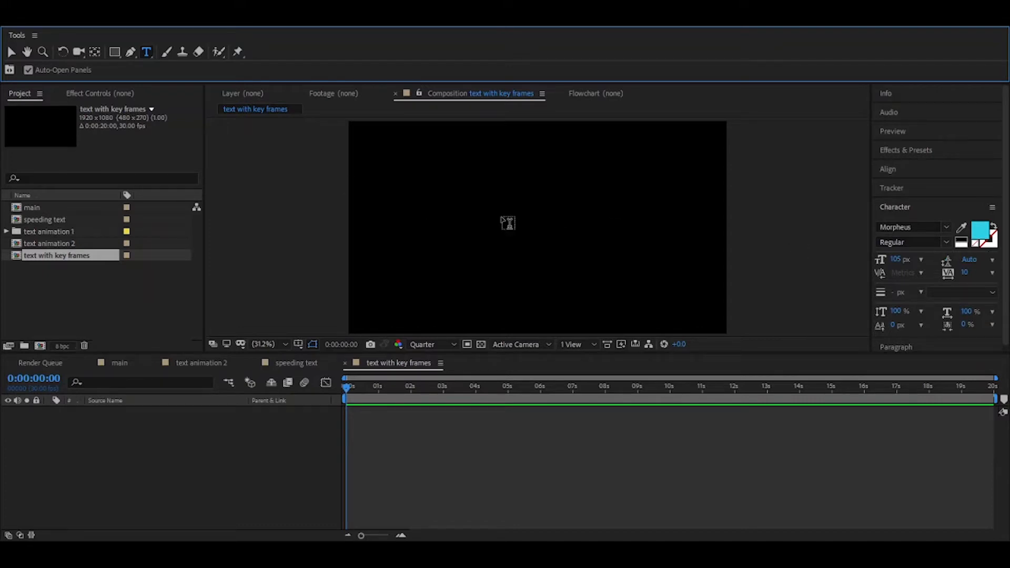
click(430, 213)
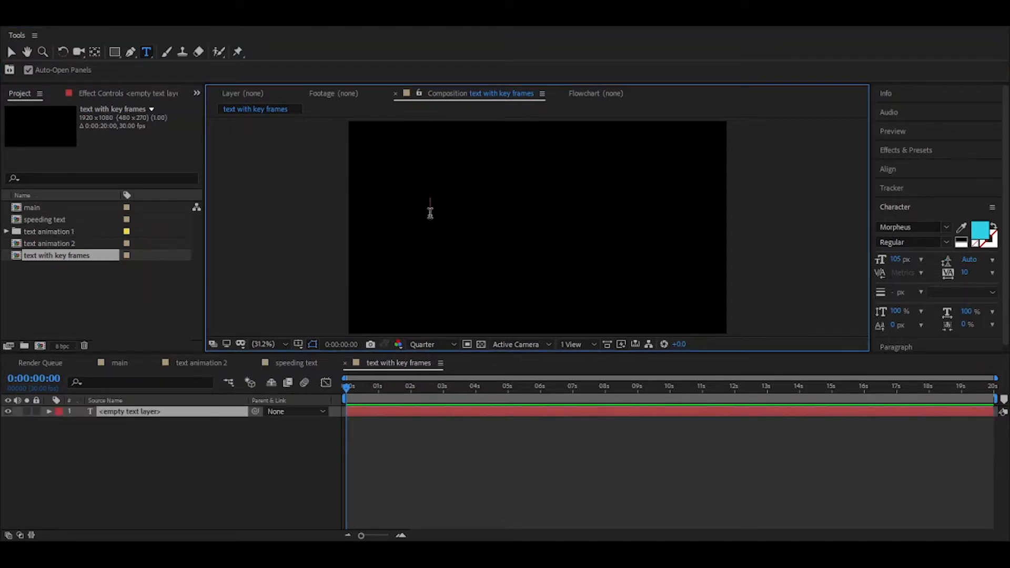
text(eleon)
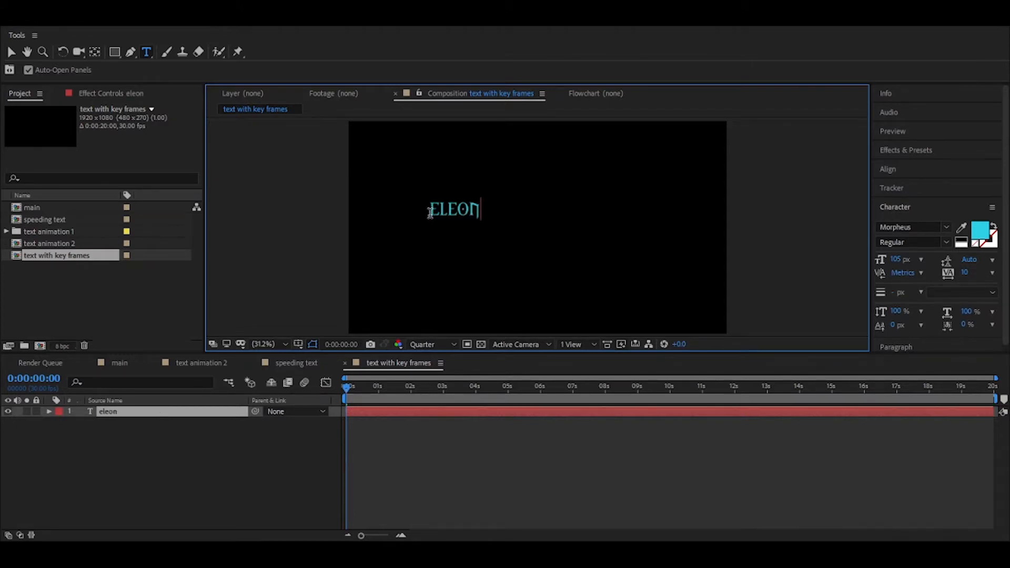
text( digitals)
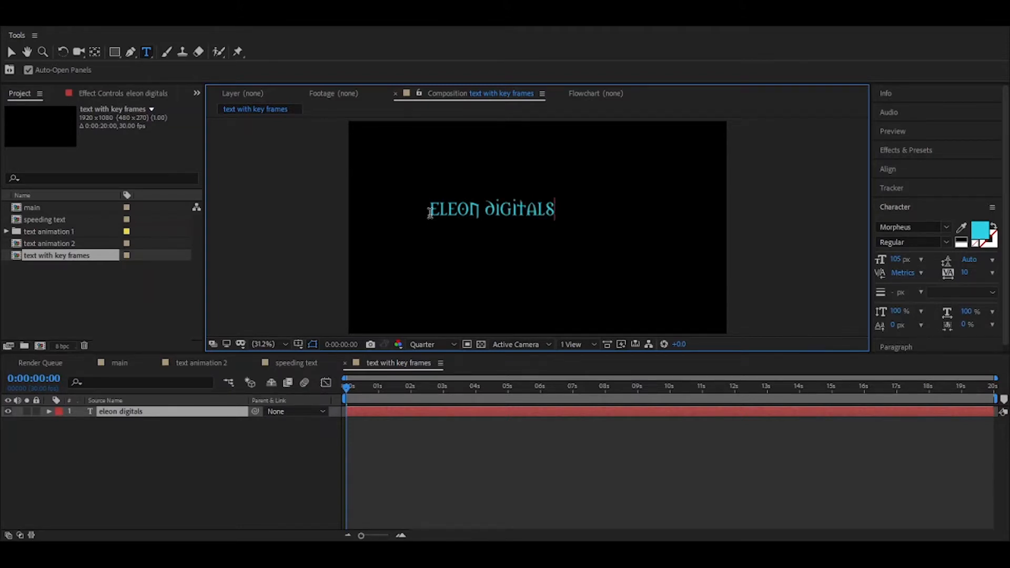
click(439, 416)
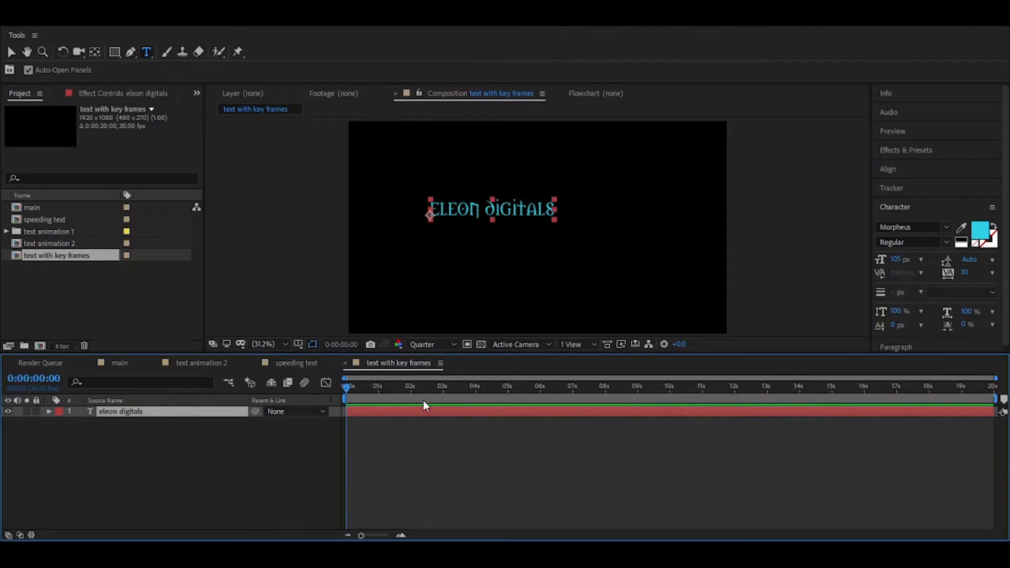
click(424, 451)
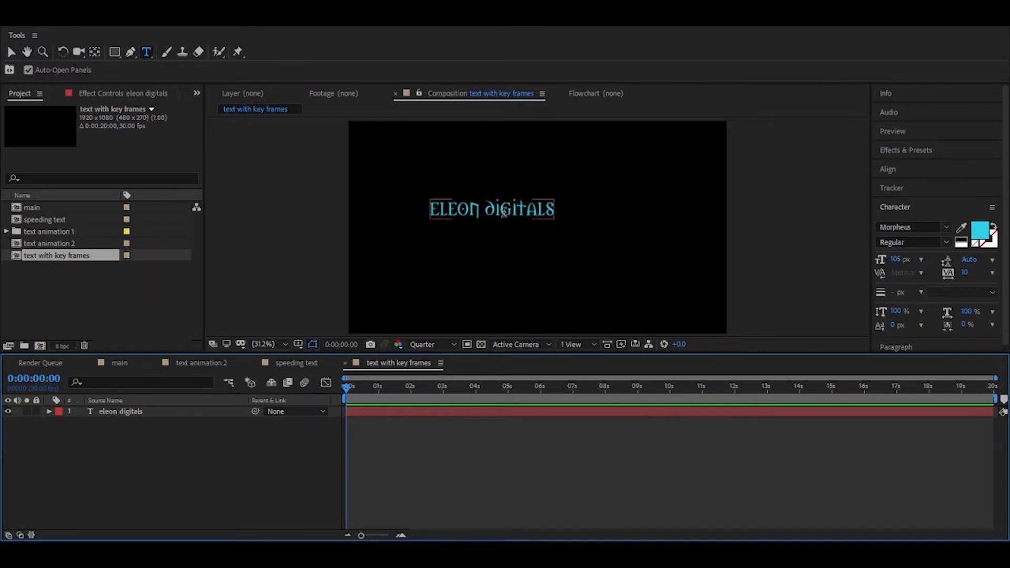
key(v)
drag(500, 213, 542, 226)
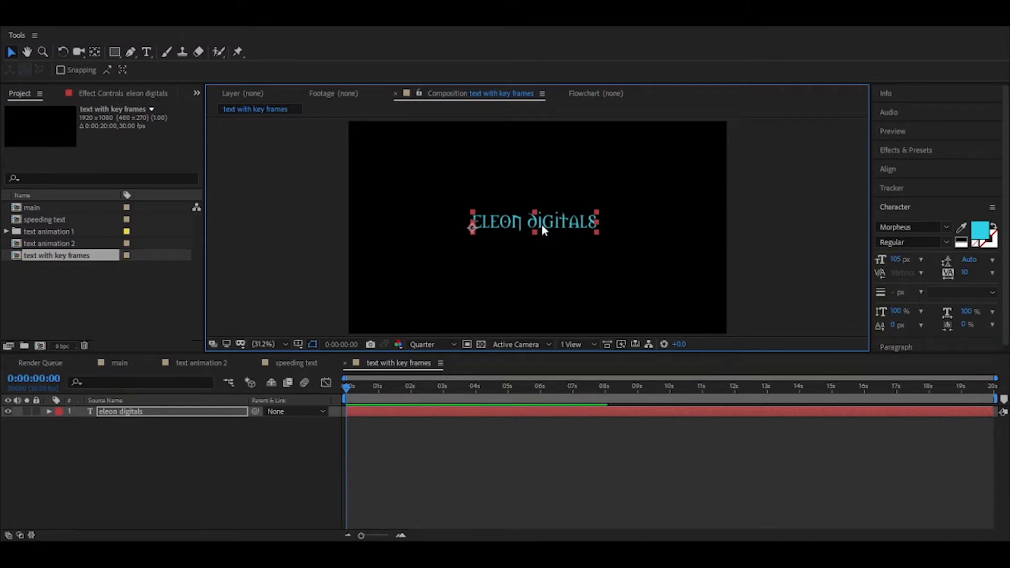
Change the font of the "eleon digitals" text to Mouser in the Regular style
click(949, 229)
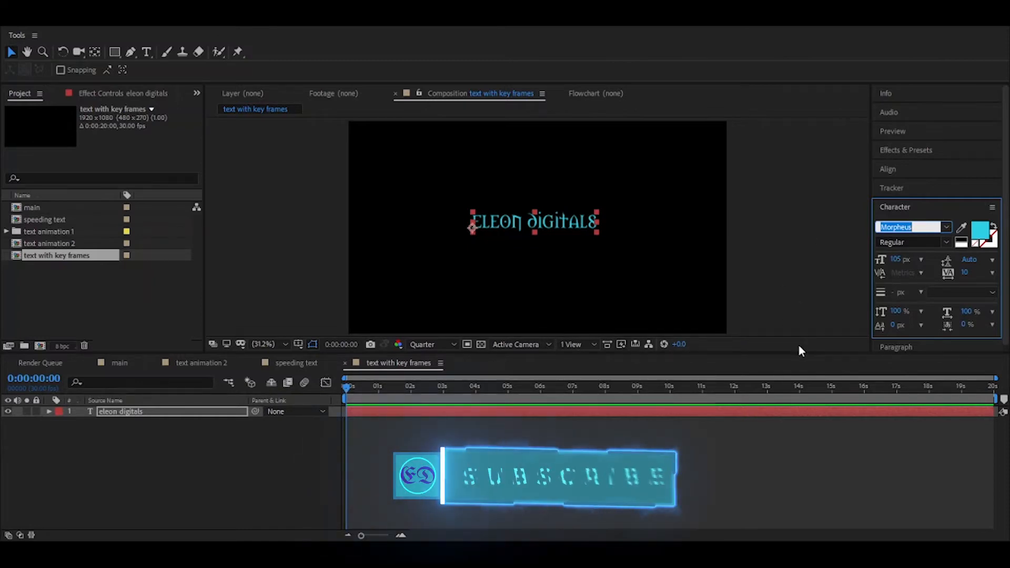
key(Down)
key(Down)
key(Down)
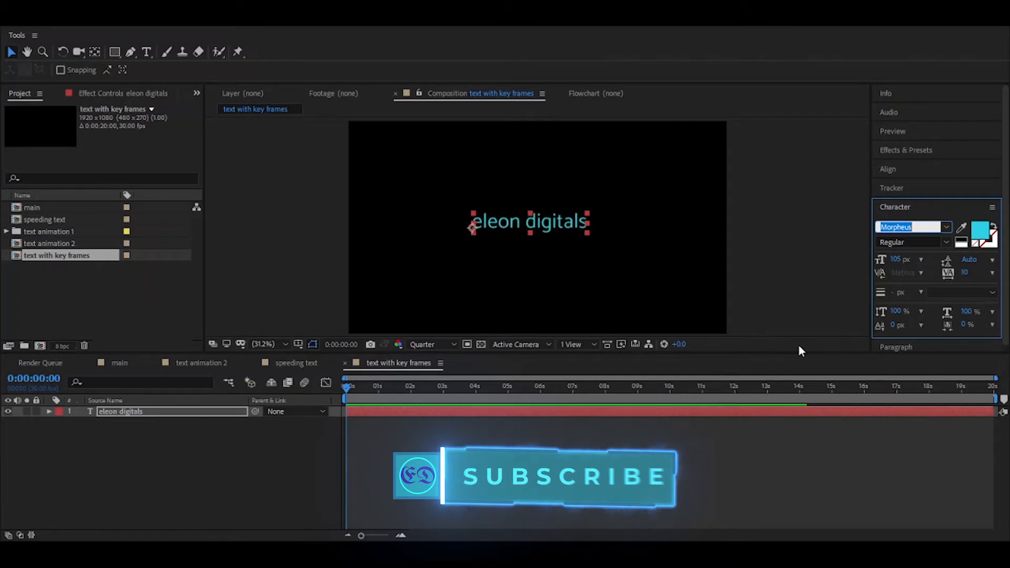
key(Down)
key(Down)
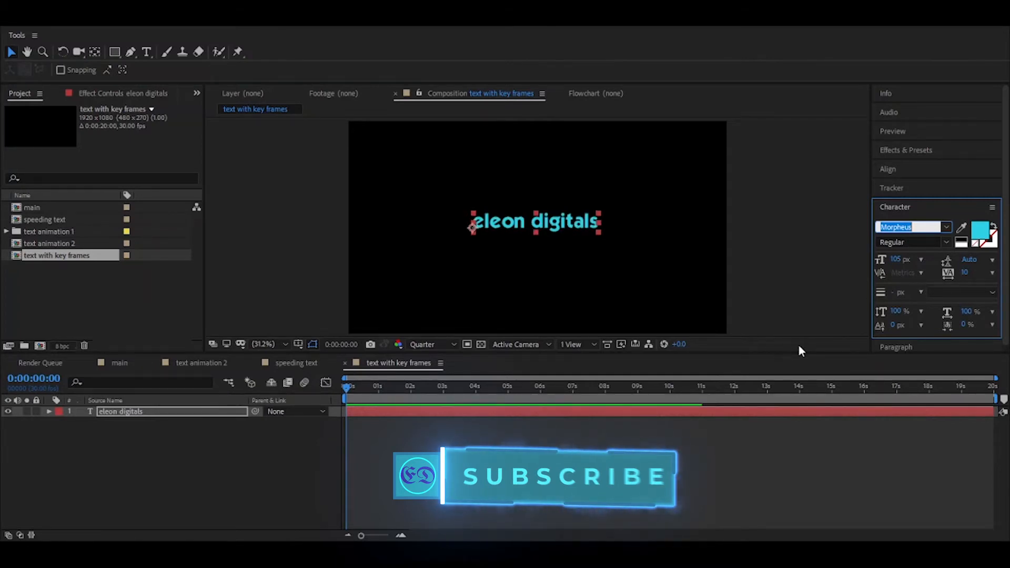
key(Return)
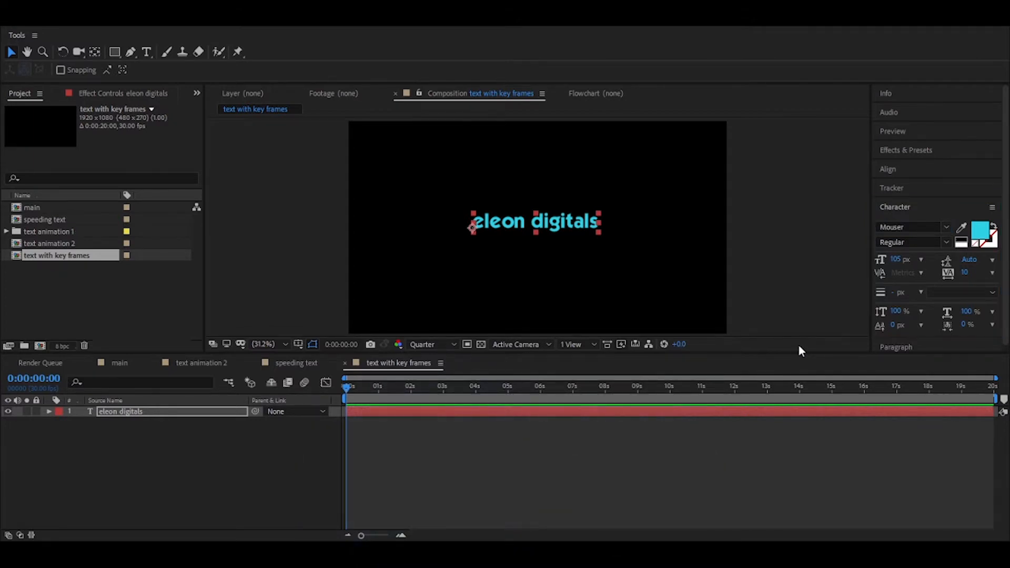
click(947, 245)
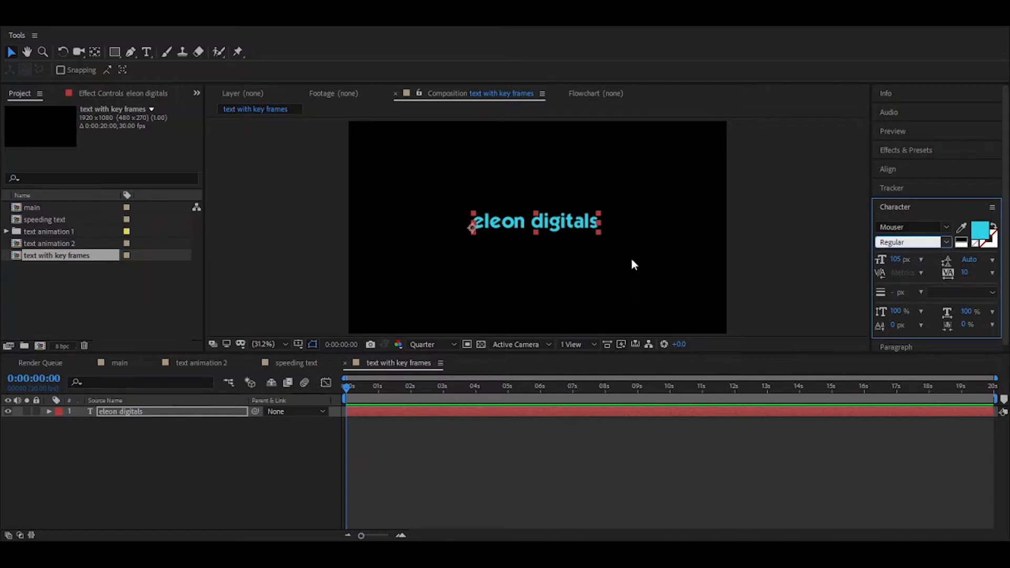
click(557, 231)
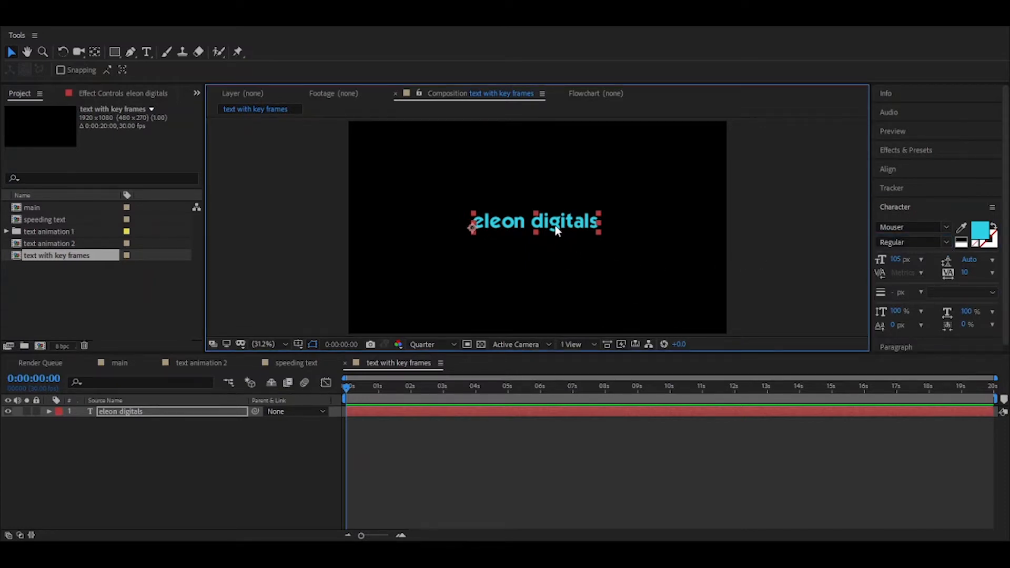
Reposition the text near the centre of the frame, at about 609, 561
click(509, 457)
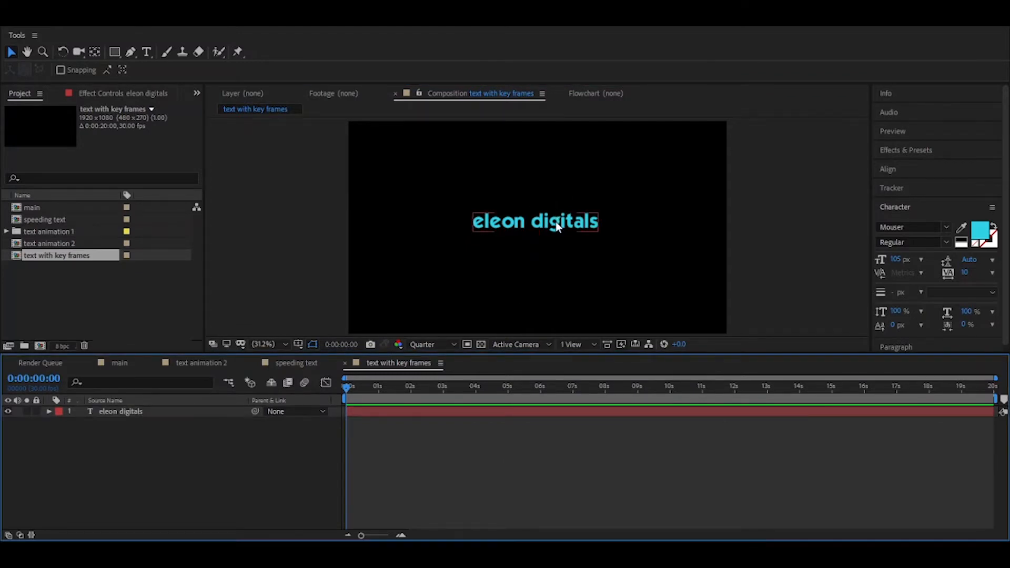
drag(556, 222, 546, 217)
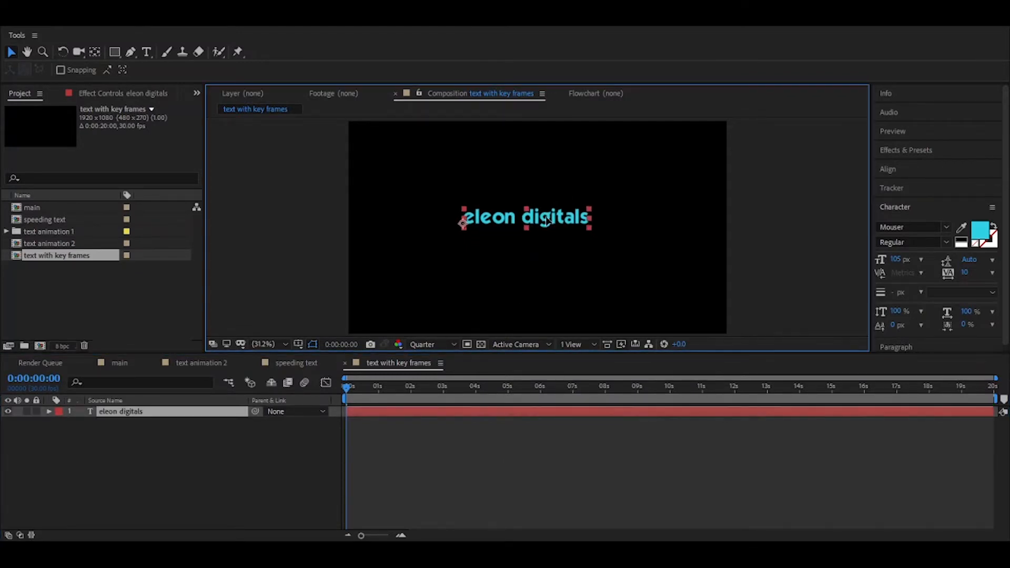
key(space)
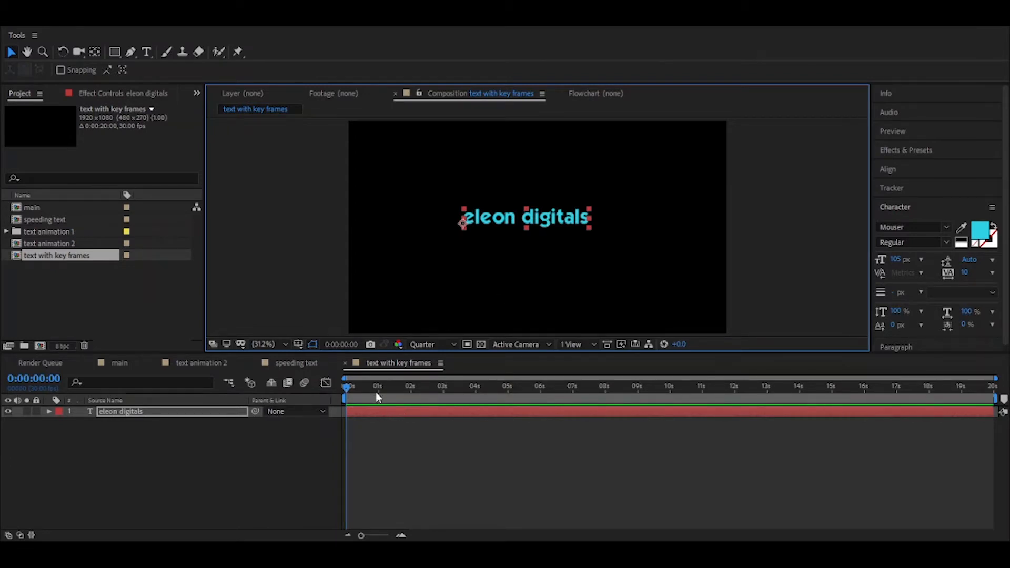
click(376, 392)
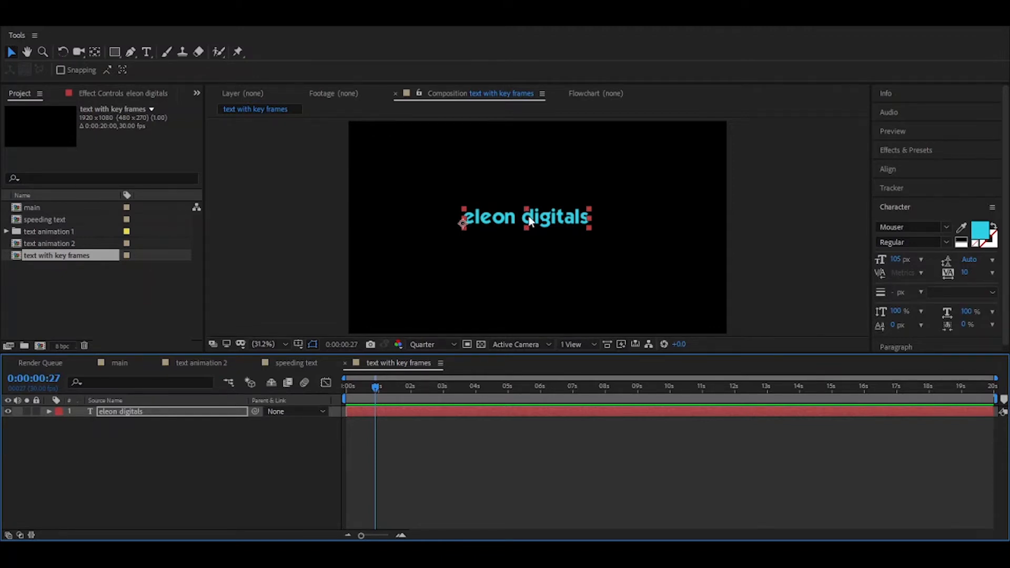
drag(529, 210, 534, 226)
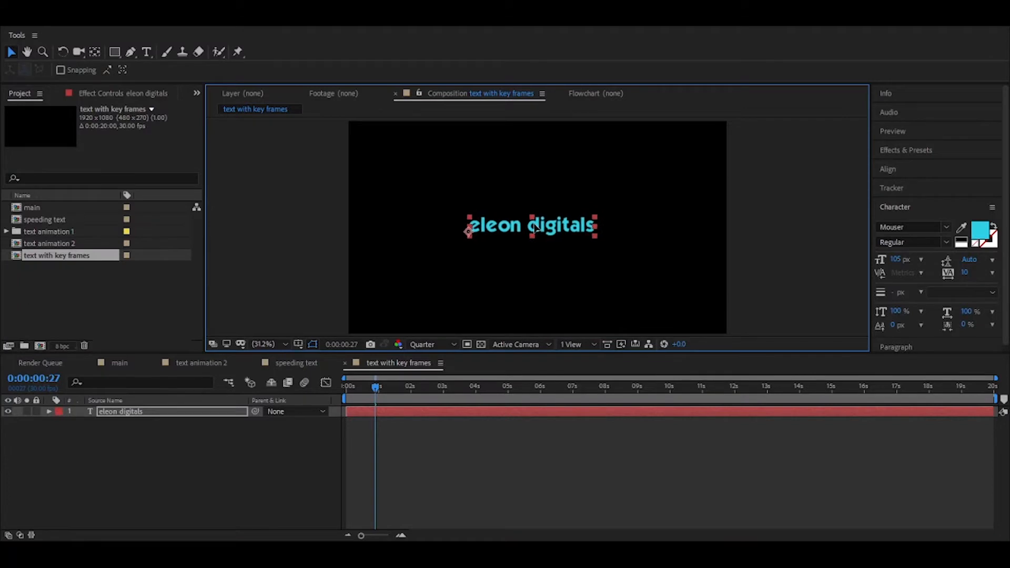
Set the first Position keyframe of the text layer at 0:00:01:01
drag(374, 390, 376, 392)
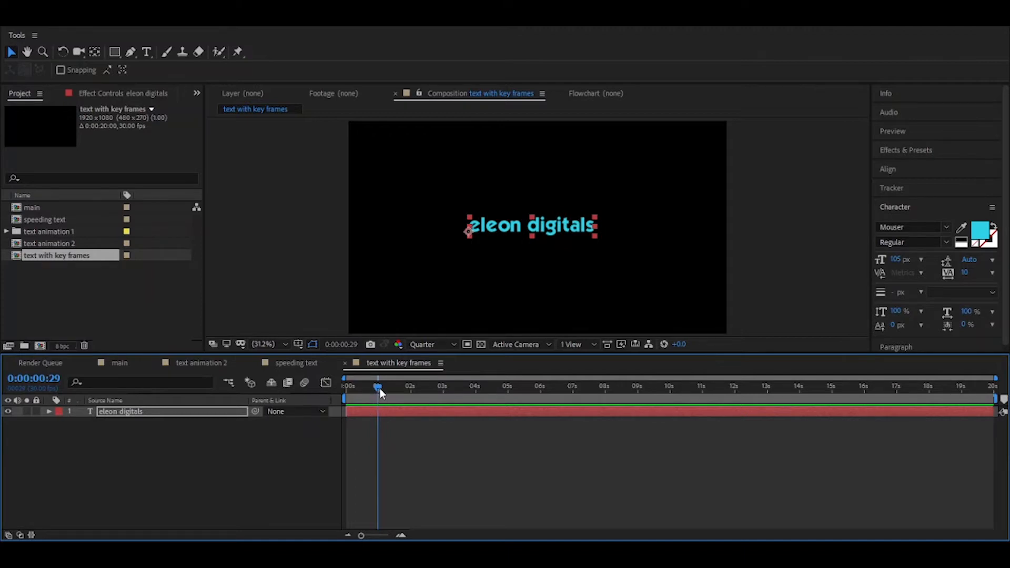
drag(380, 388, 381, 388)
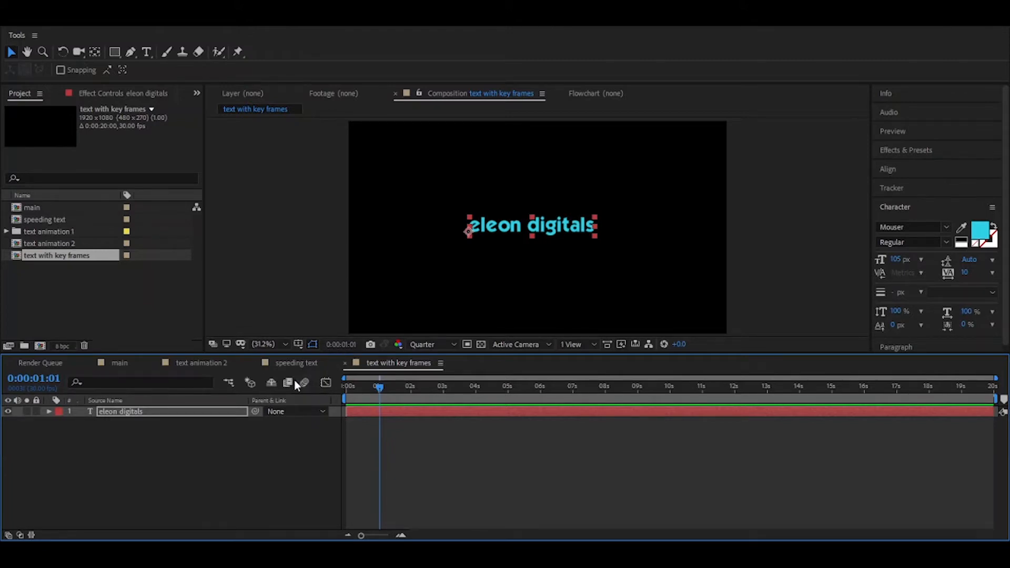
click(49, 413)
click(60, 435)
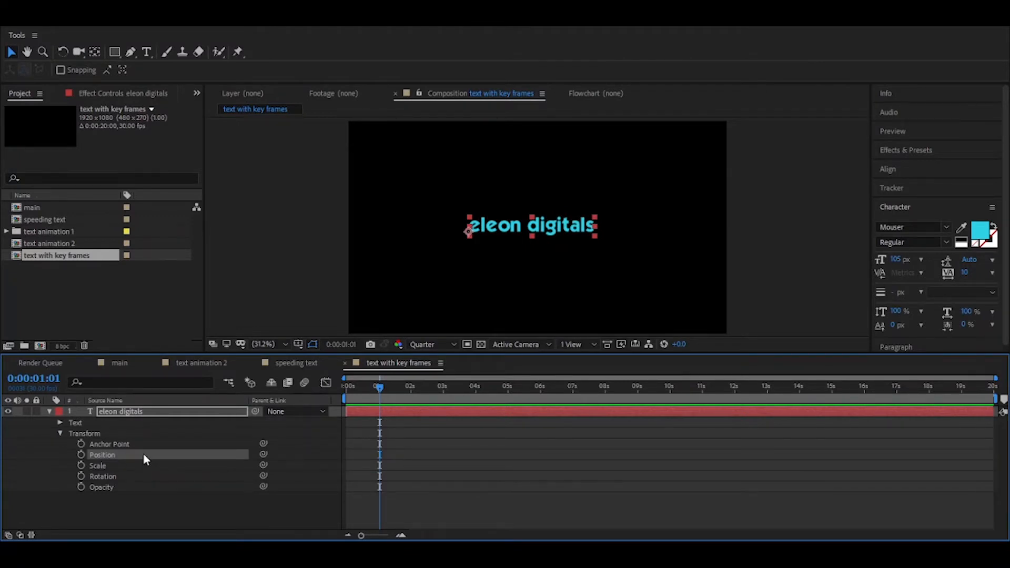
click(82, 454)
Clear the text layer's Position keyframe and set a fresh one at 0:00:01:00
drag(377, 386, 399, 385)
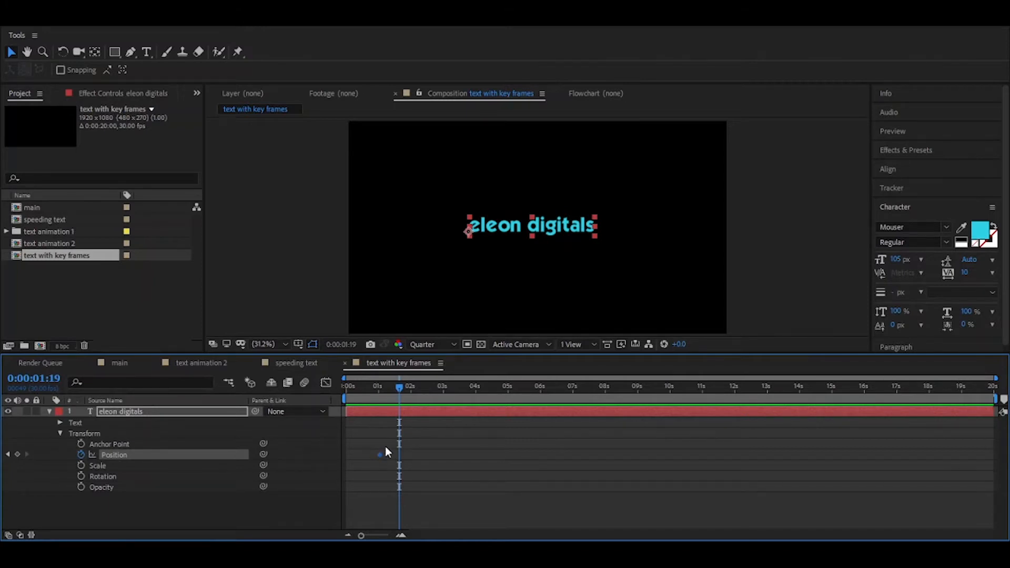
click(378, 393)
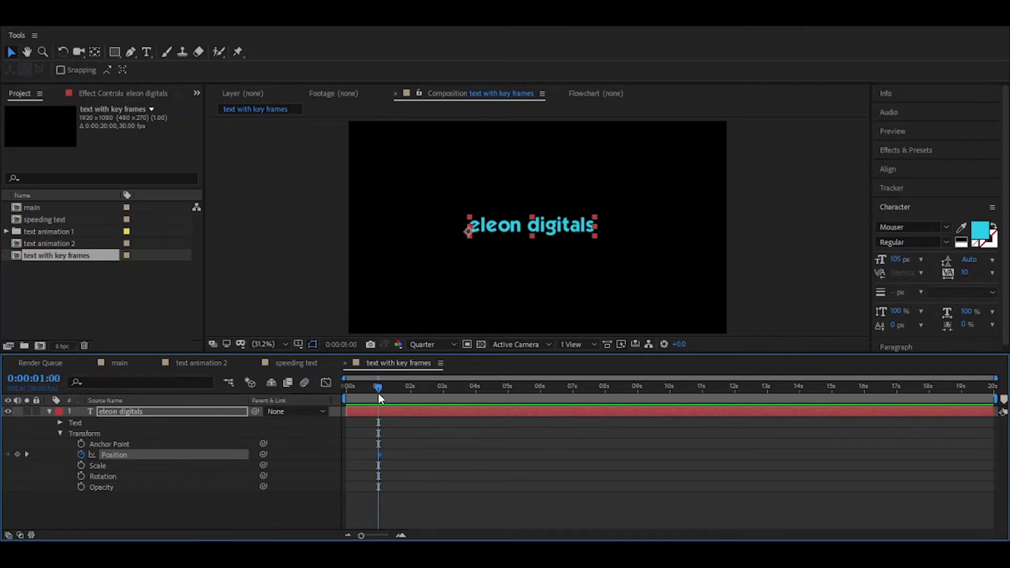
click(82, 454)
click(82, 455)
Add a Position keyframe at 0:00:01:24, clear all Position keyframes, and set a single one at 0:00:01:01
drag(380, 382, 405, 390)
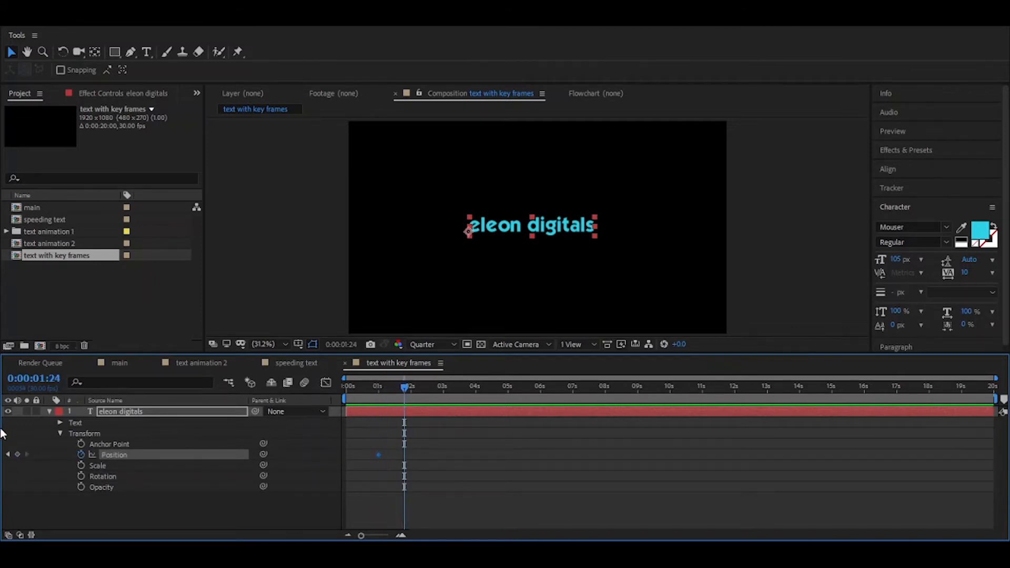
click(17, 454)
click(80, 455)
click(380, 390)
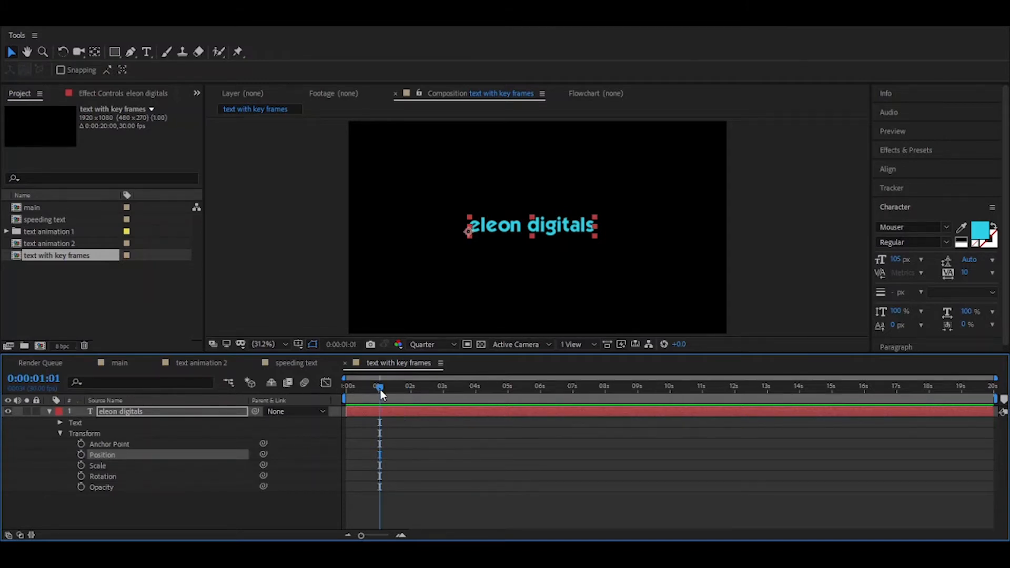
click(80, 454)
Move the current time to 0:00:01:27 and show the layer switches column with the Transform values
click(411, 391)
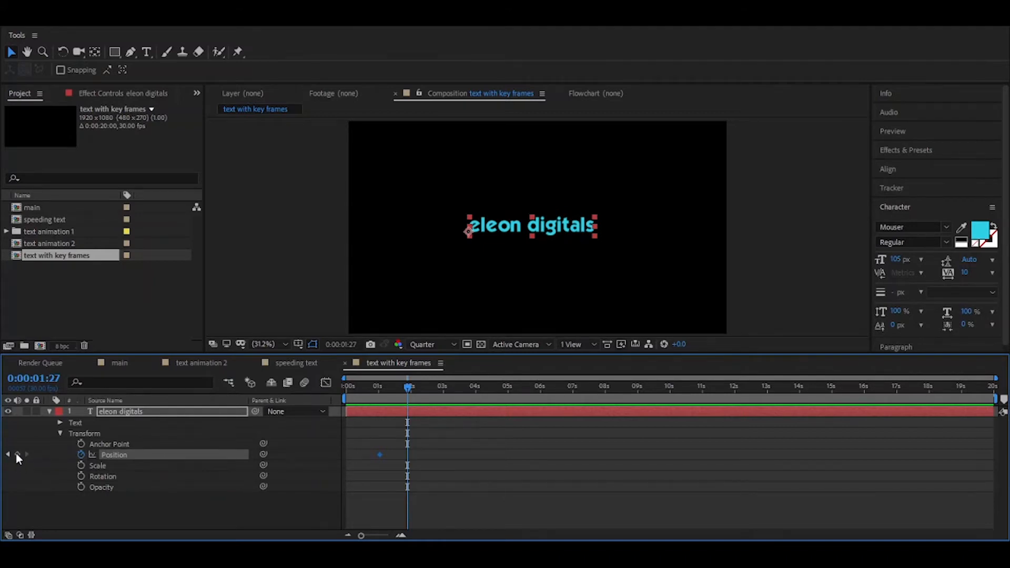
click(11, 533)
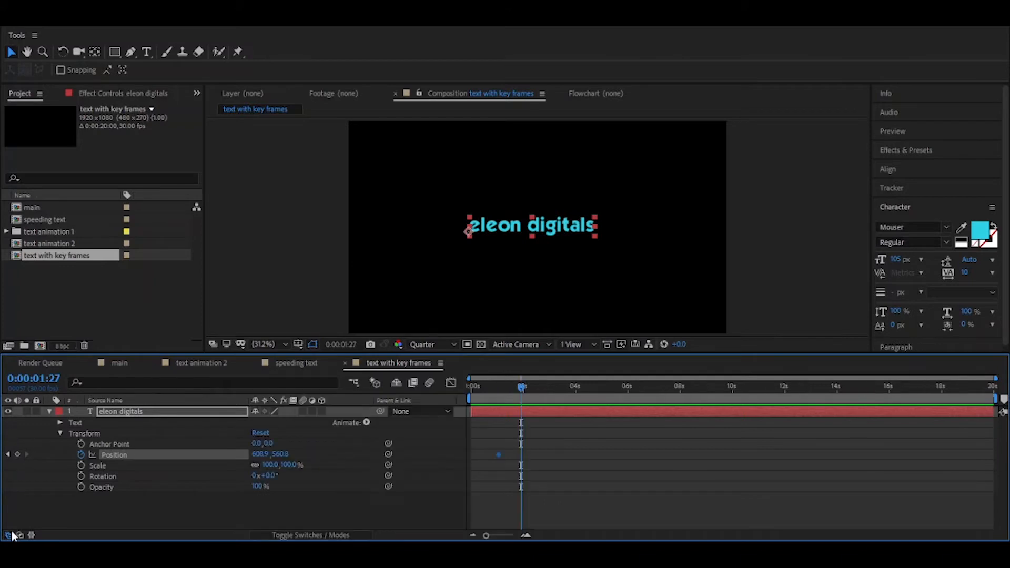
click(9, 535)
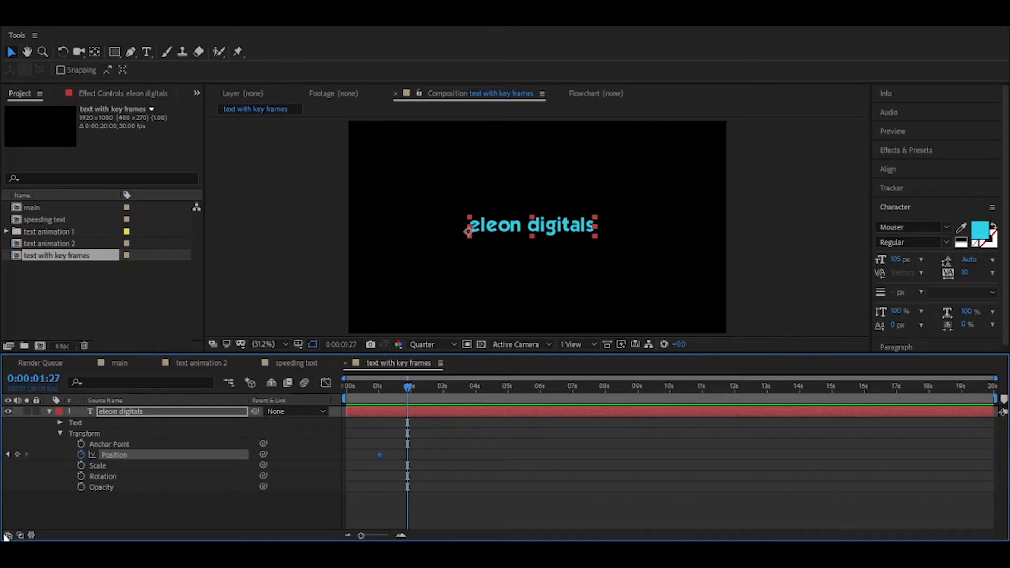
click(8, 532)
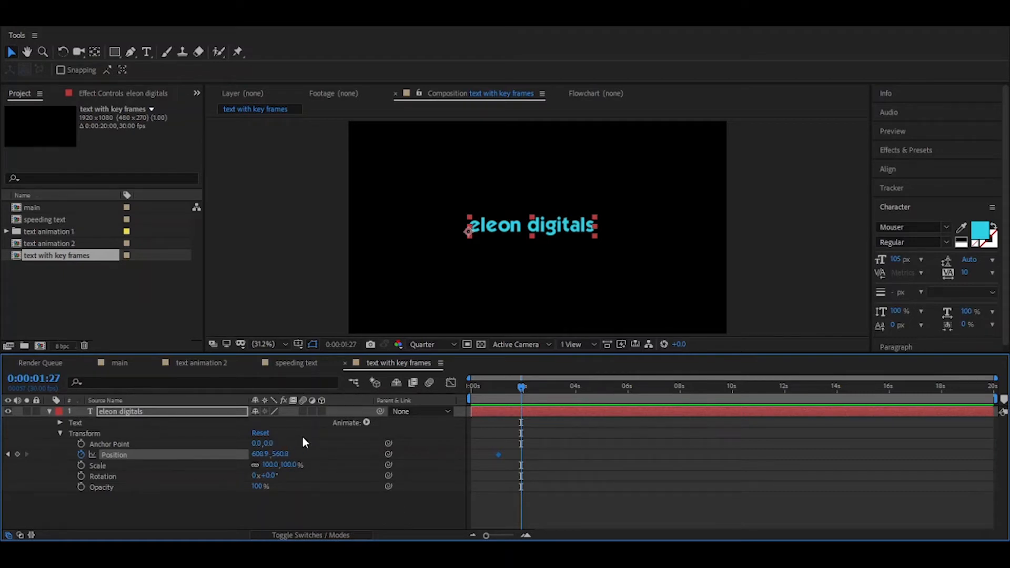
Add a second Position keyframe at 0:00:01:27 with the value 608.9, 560.8, and return to the first keyframe
mouse_move(282, 454)
mouse_down()
mouse_move(256, 463)
mouse_move(290, 453)
mouse_up()
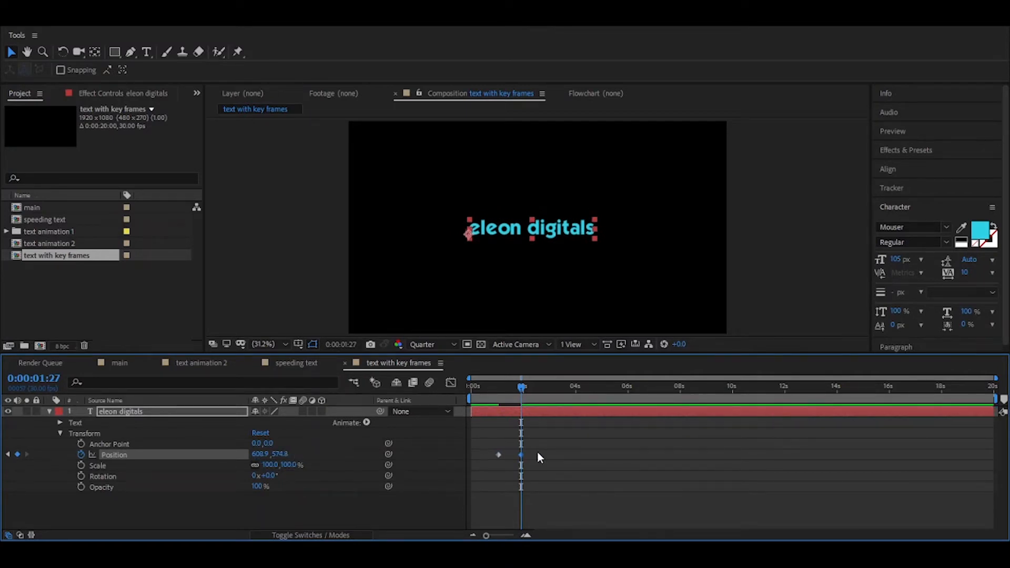
key(ctrl+z)
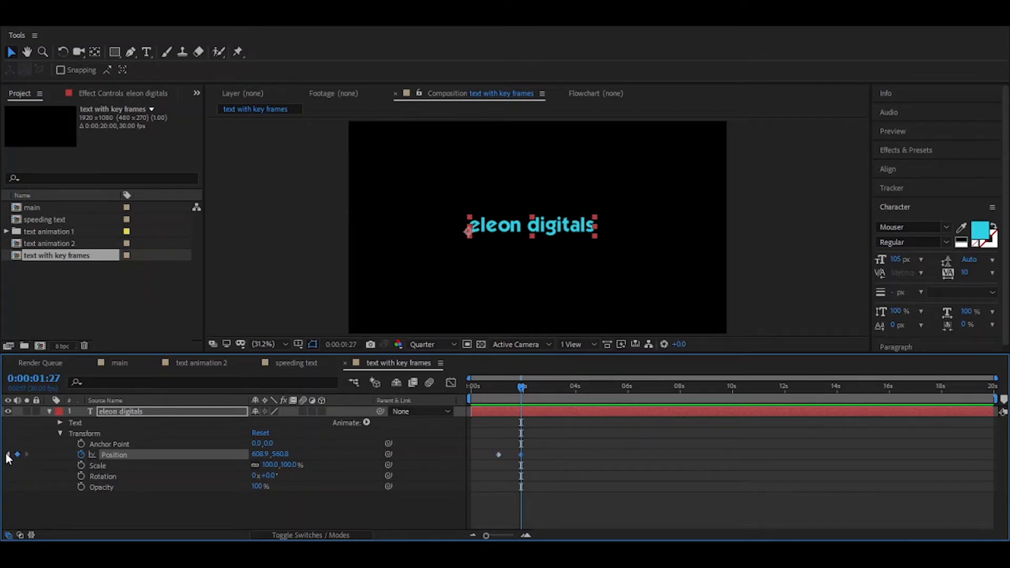
click(8, 455)
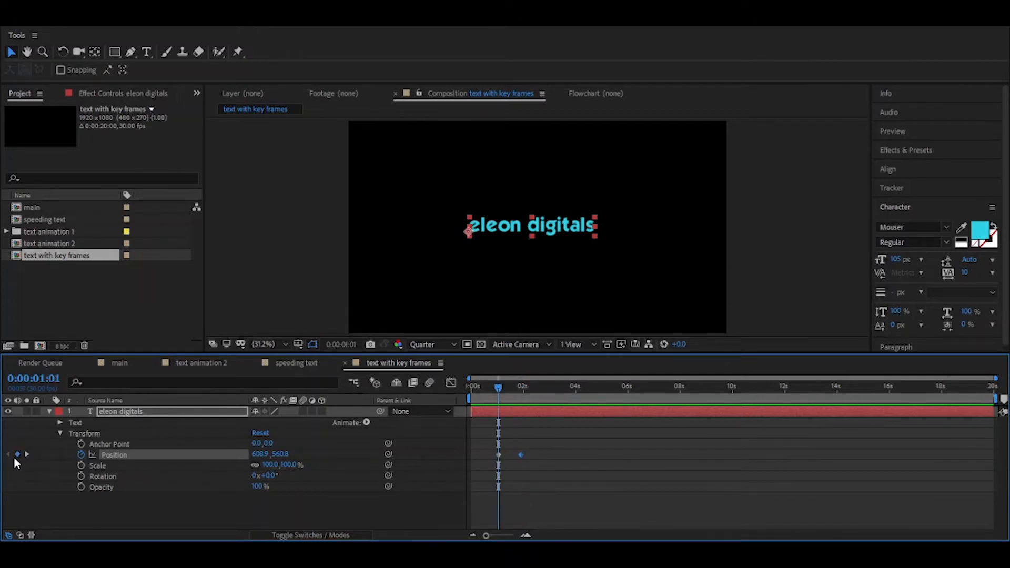
Jump back and forth between the Position keyframes at 0:00:01:01 and 0:00:01:27
click(27, 455)
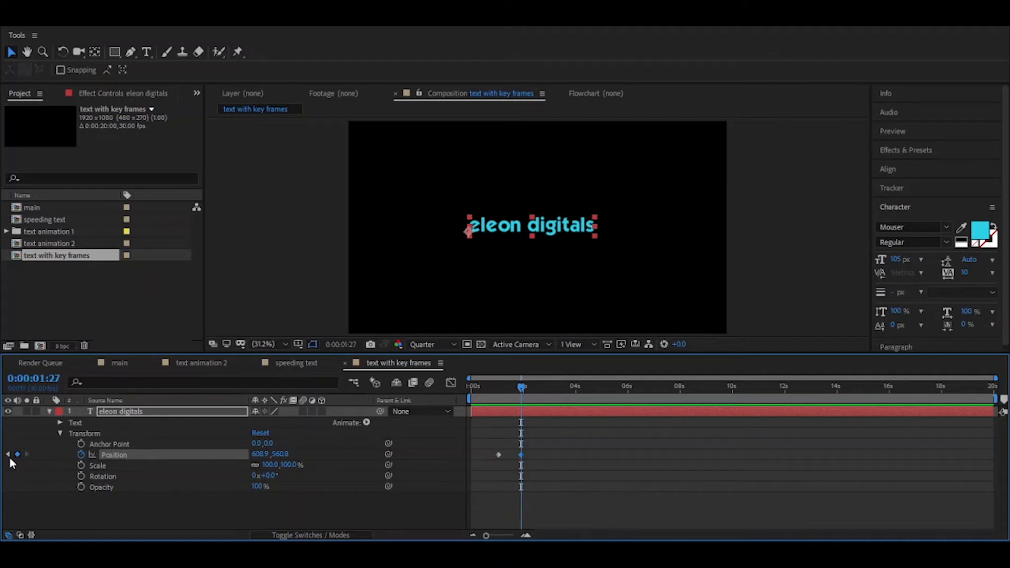
click(8, 455)
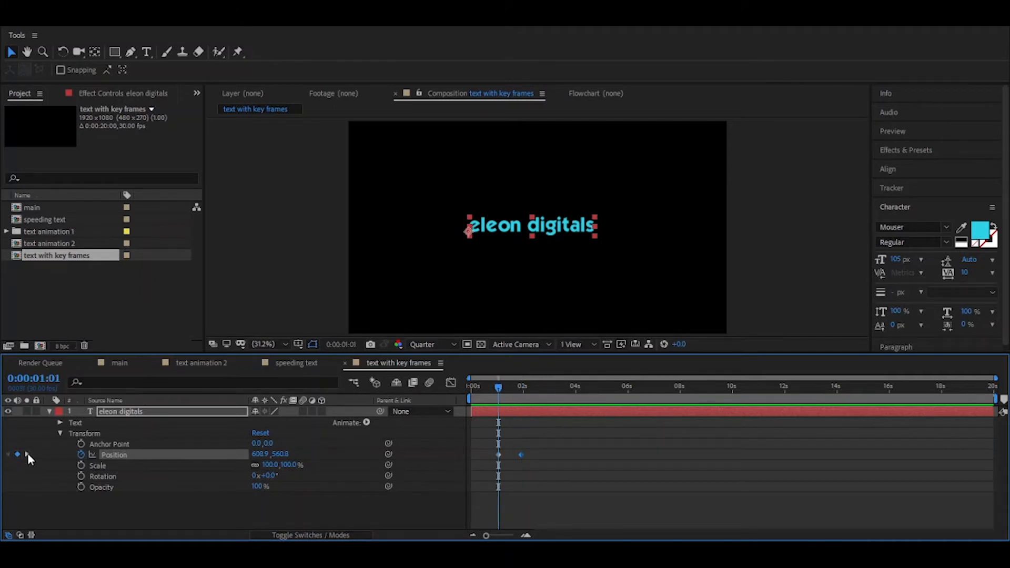
click(27, 455)
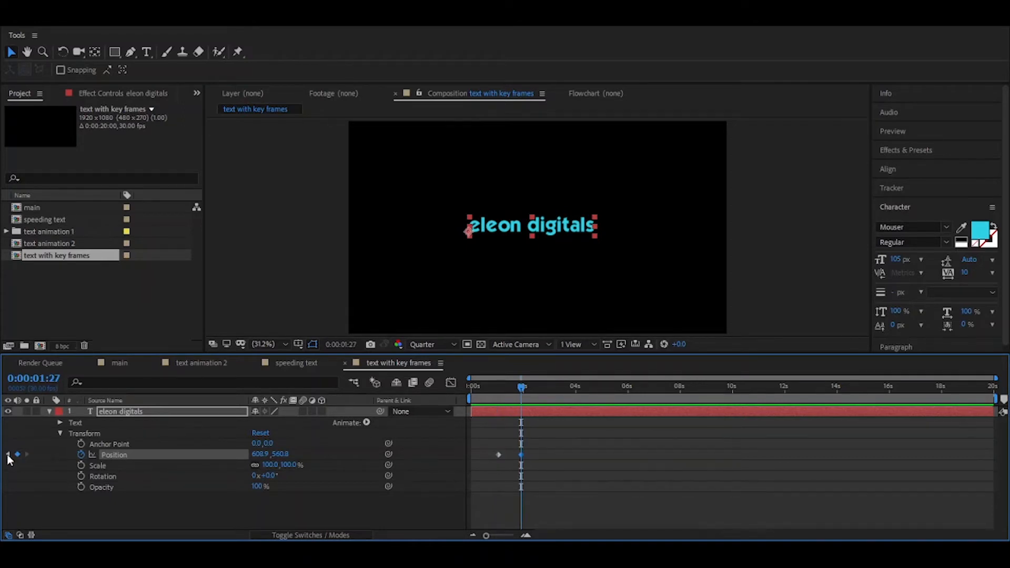
click(8, 454)
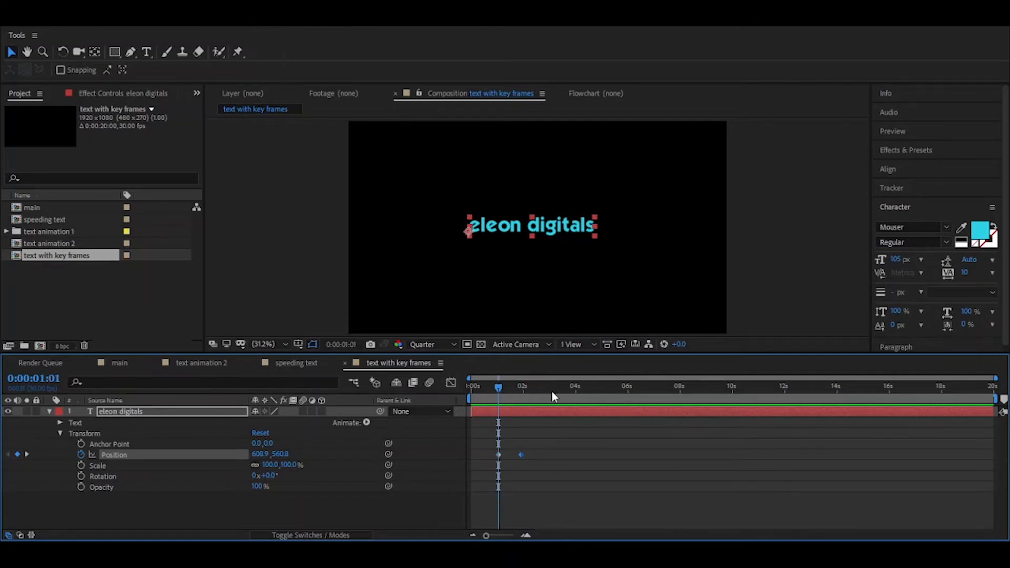
Add a third Position keyframe at 0:00:02:26 and step back and forth through the layer's keyframes
drag(552, 396, 546, 396)
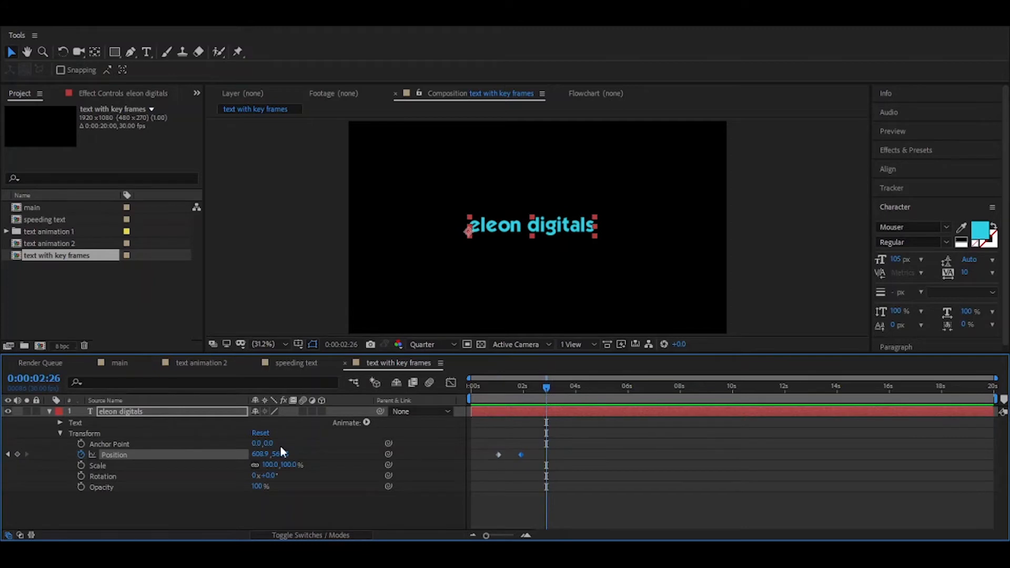
click(18, 454)
click(9, 456)
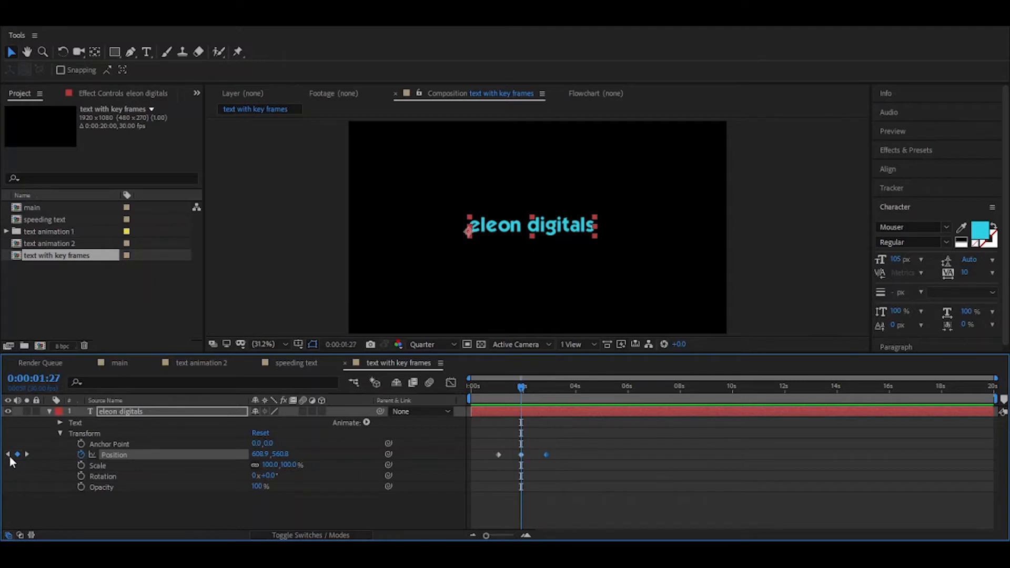
click(8, 456)
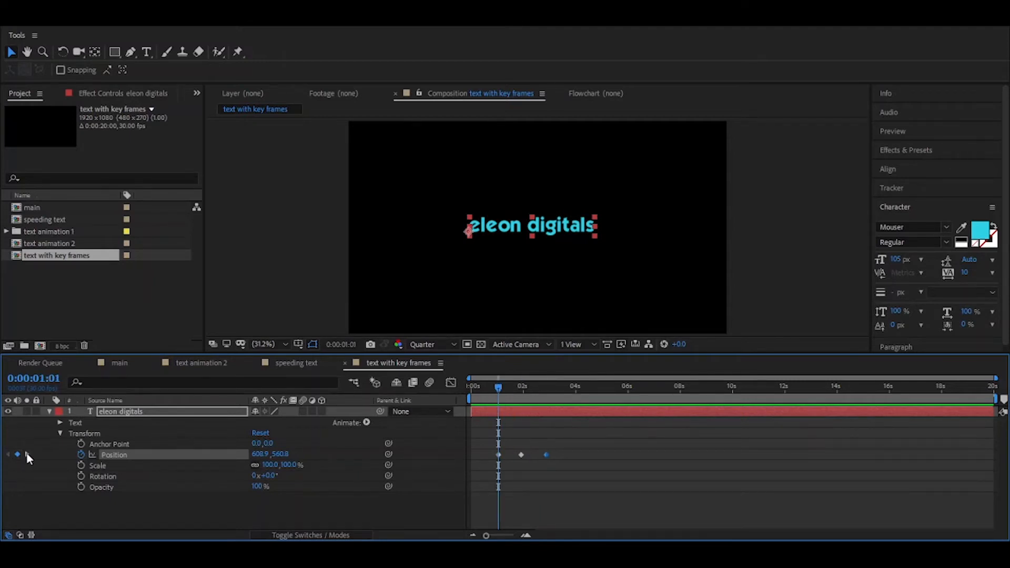
click(26, 456)
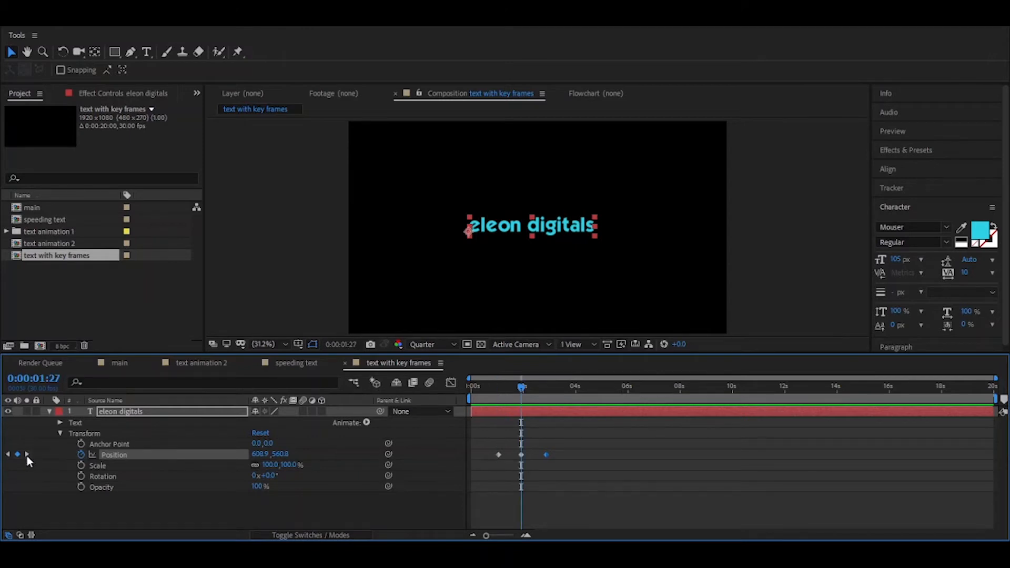
click(27, 456)
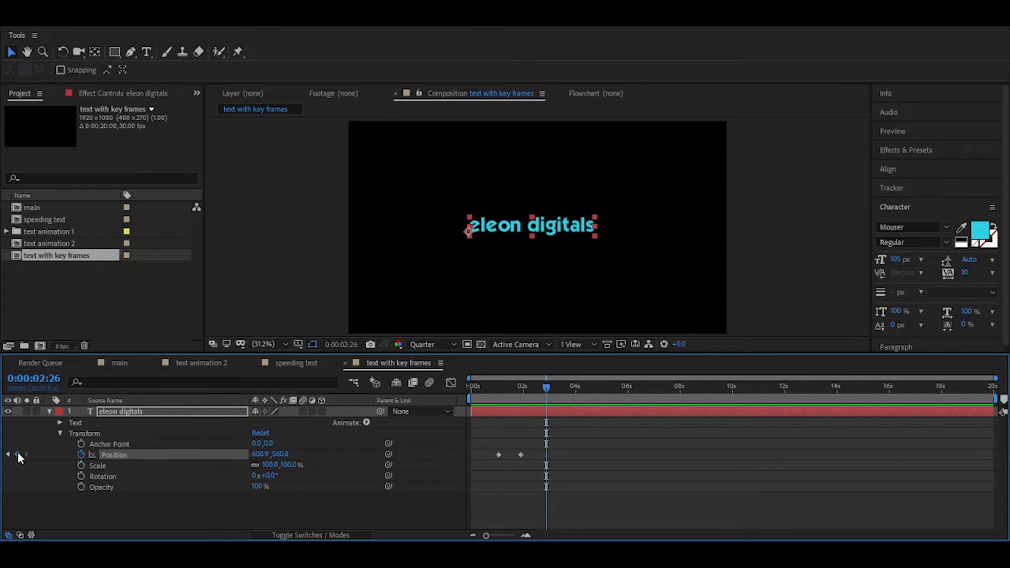
Remove the Position keyframe at 0:00:02:26 and return the current time to 0:00:01:01
click(17, 455)
click(18, 455)
drag(494, 391, 498, 410)
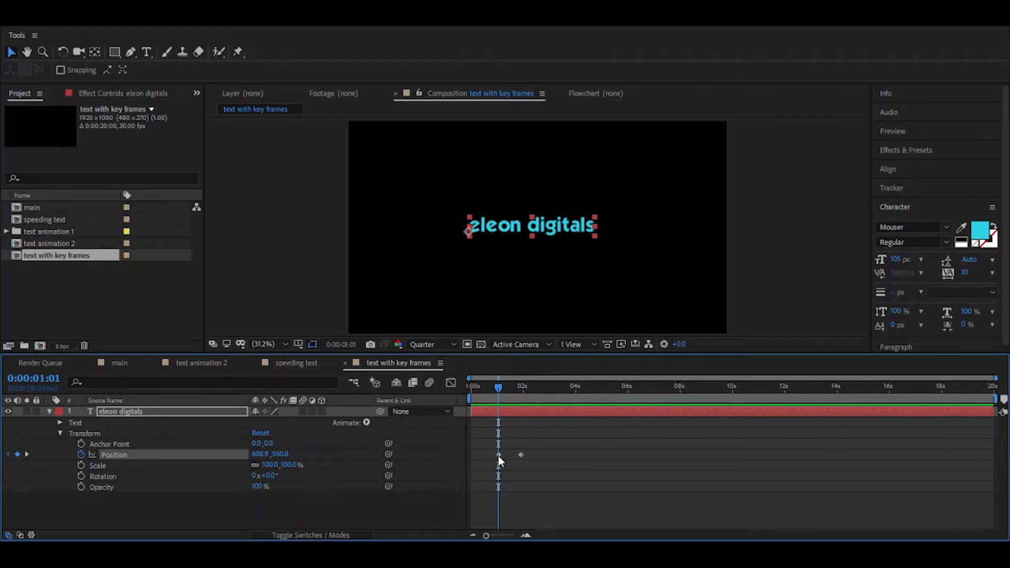
Retime the two Position keyframes, moving the first to 0:00:00:01 and the second to 0:00:01:02
key(Delete)
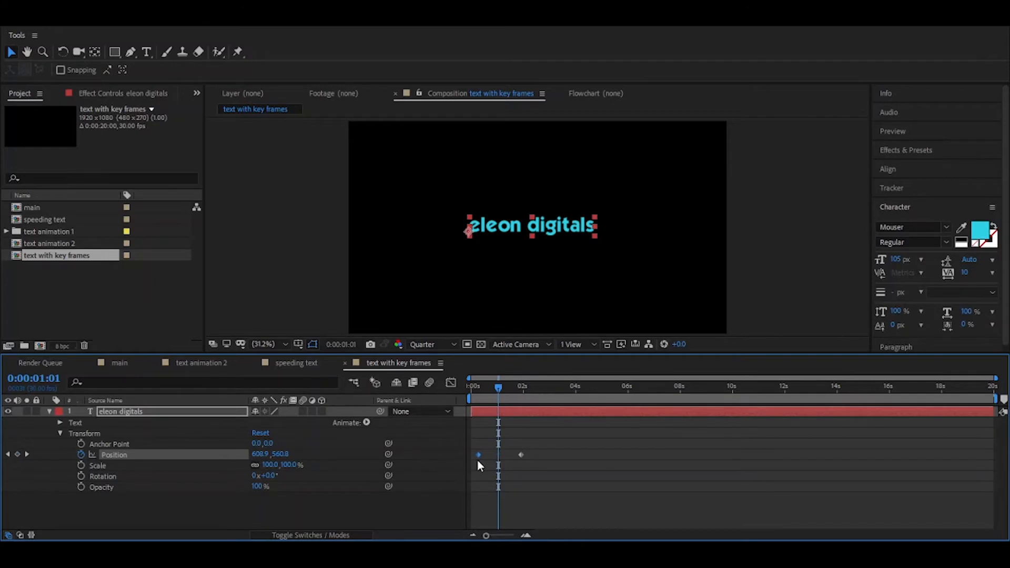
click(472, 387)
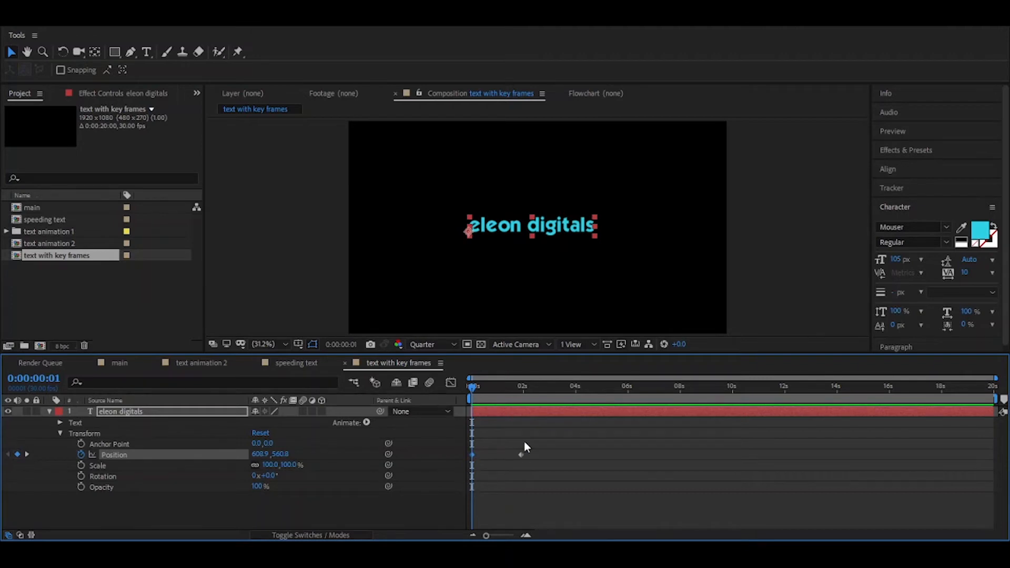
click(501, 390)
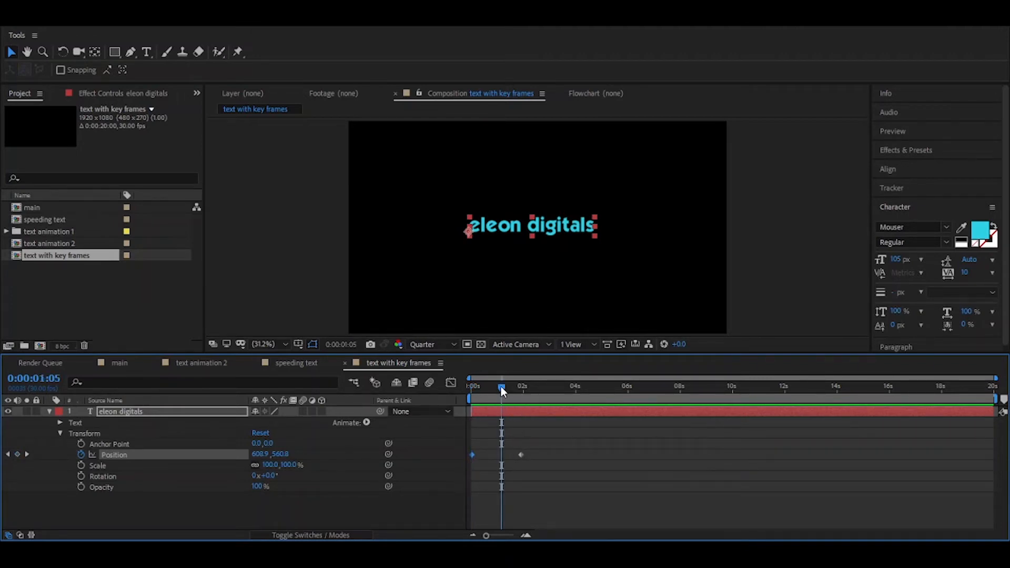
drag(501, 387, 498, 386)
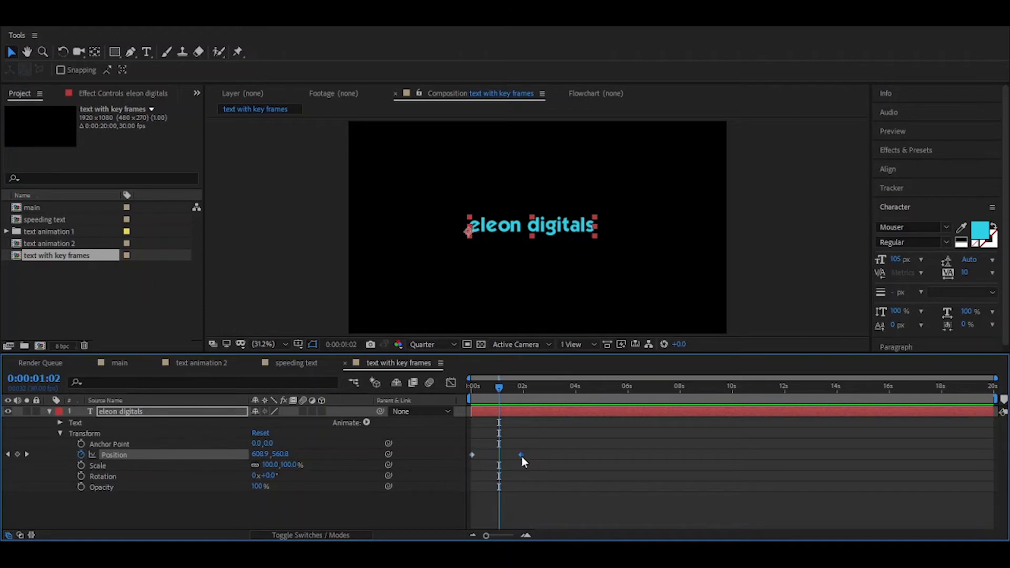
drag(520, 456, 498, 460)
At the first keyframe, set the text layer's X position to -653.1 so it starts outside the frame's left edge
click(8, 455)
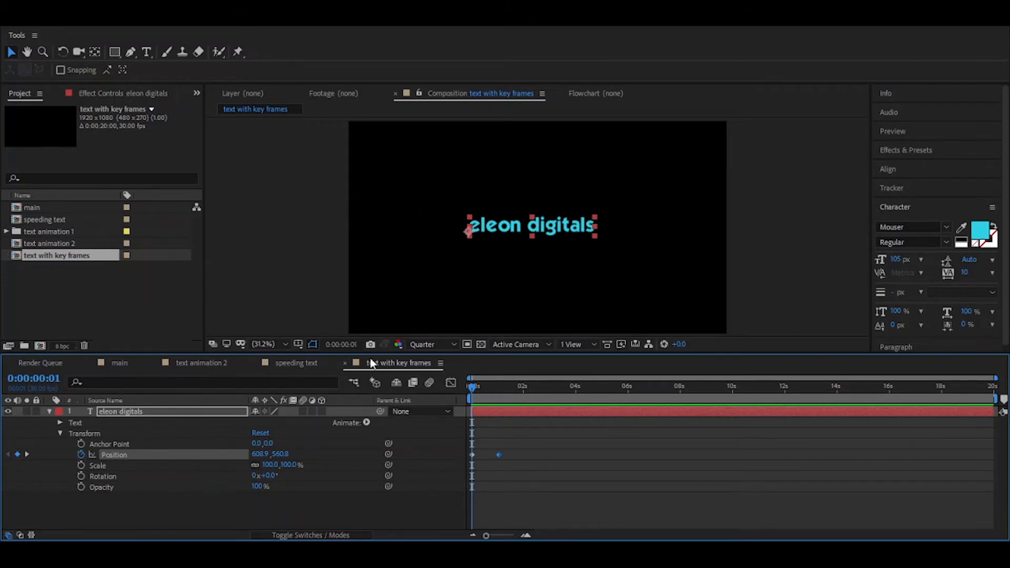
drag(259, 454, 168, 459)
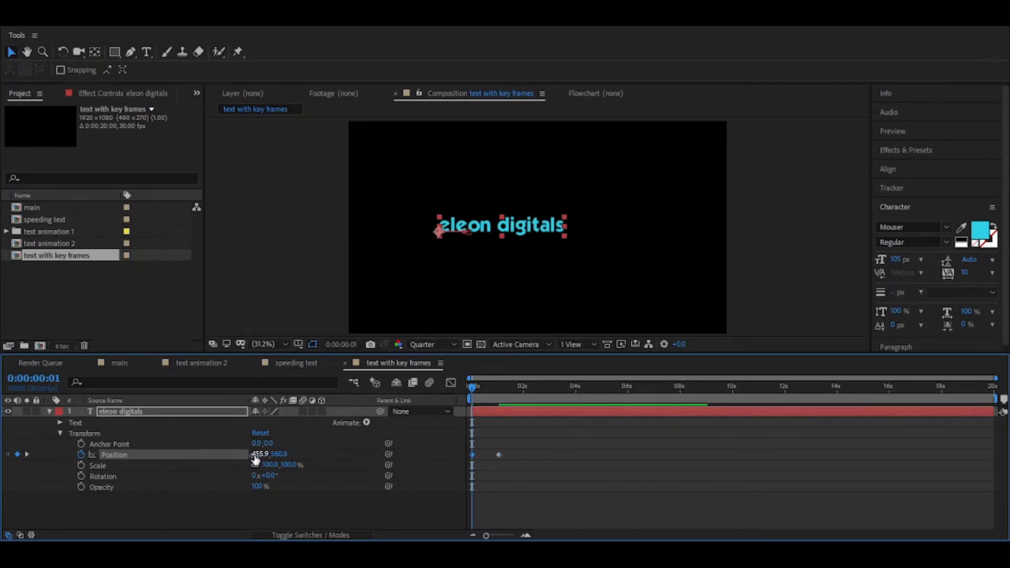
drag(258, 455, 25, 469)
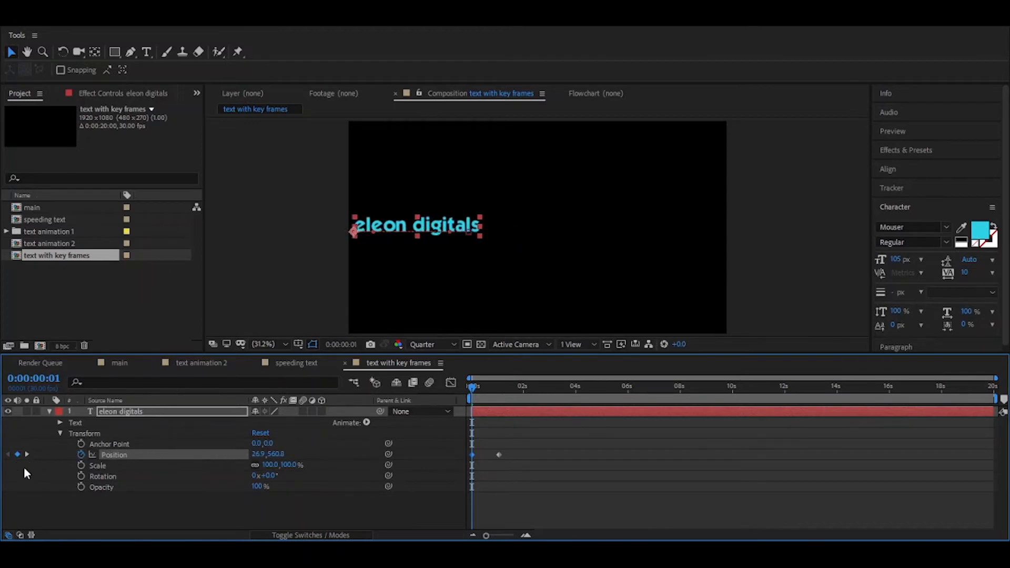
drag(262, 452, 27, 447)
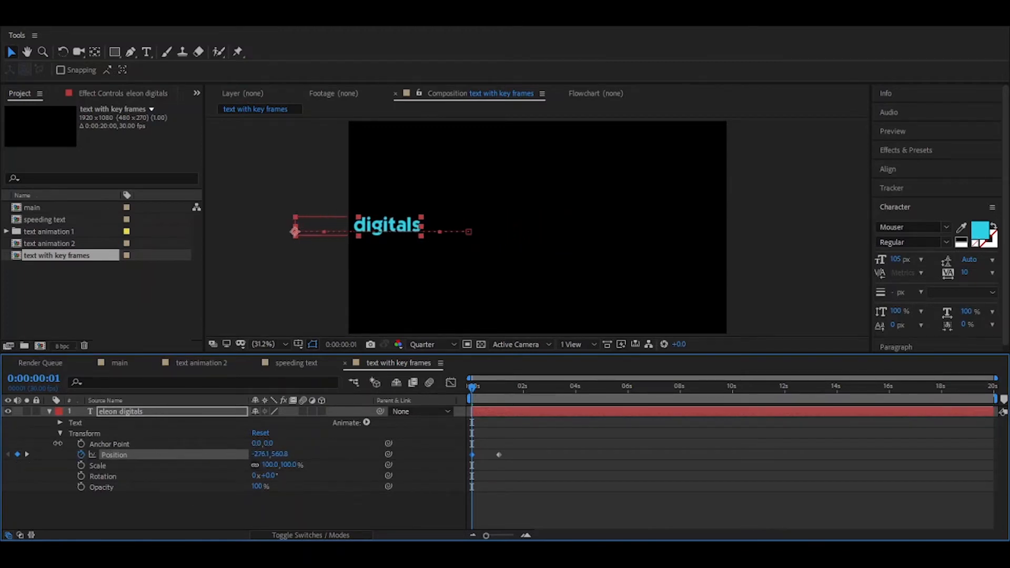
drag(260, 455, 73, 457)
drag(263, 456, 141, 458)
drag(266, 455, 175, 456)
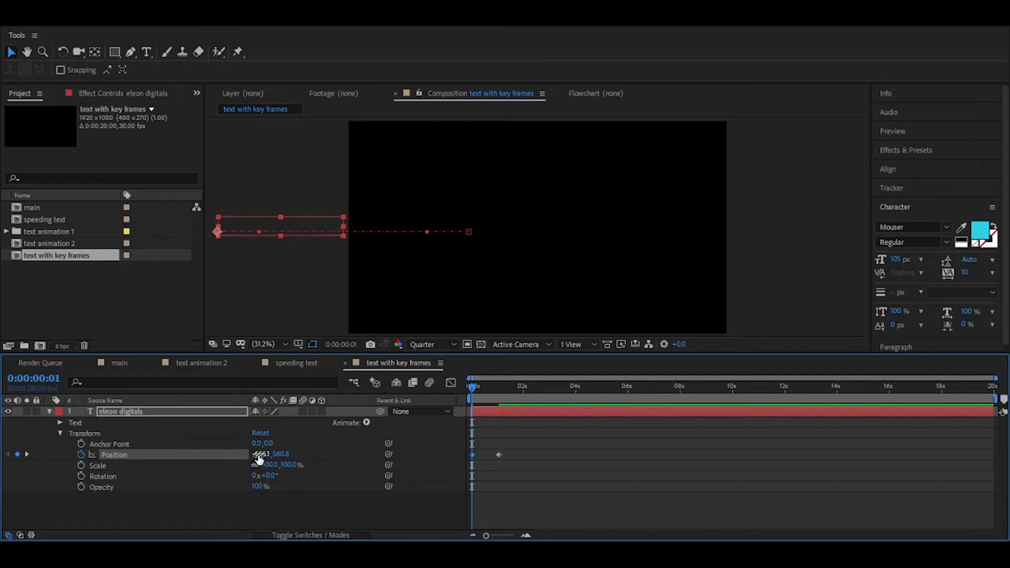
drag(260, 455, 268, 454)
Preview the text sliding into the frame twice from 0:00:00:01
key(space)
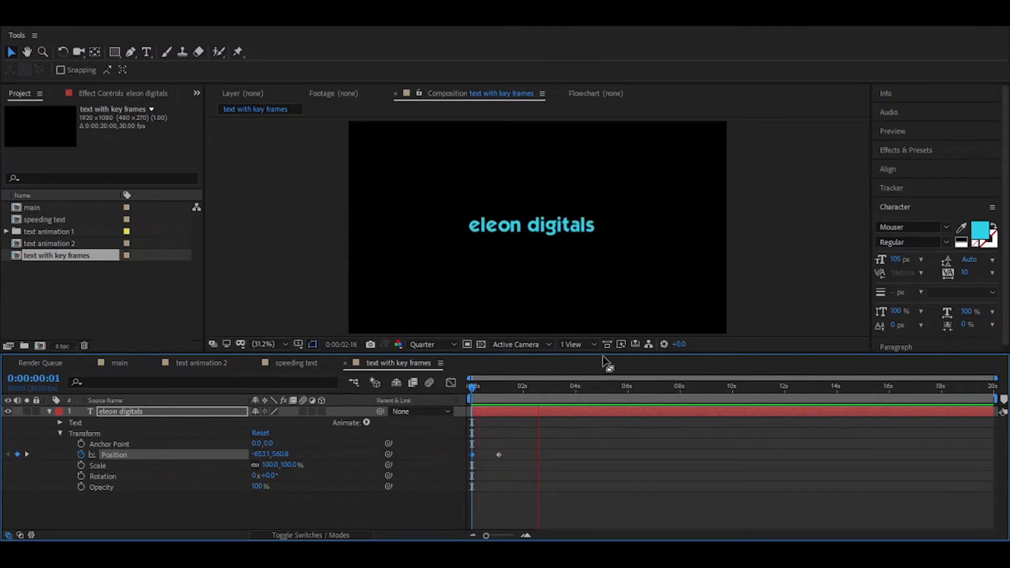
click(469, 392)
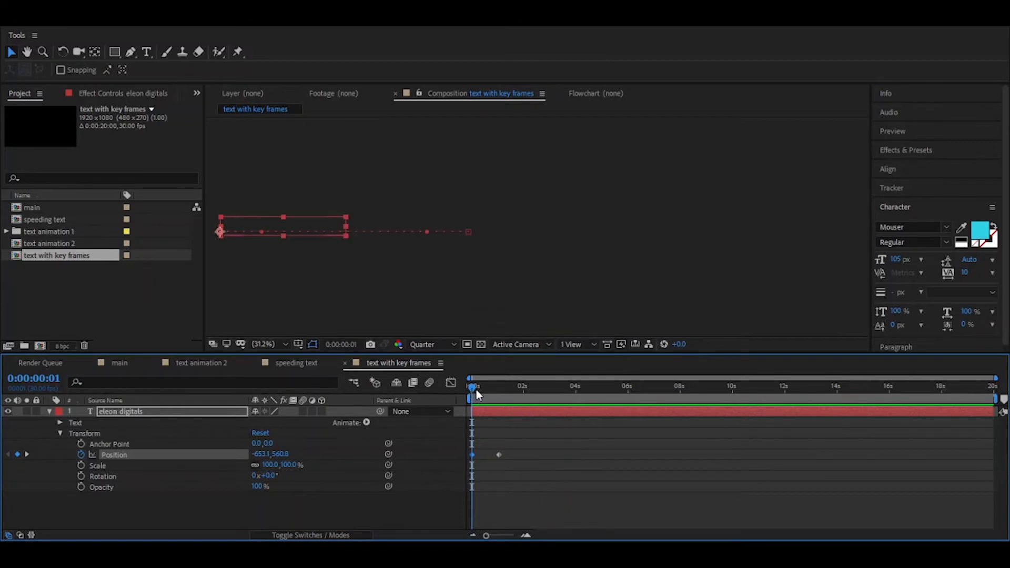
key(space)
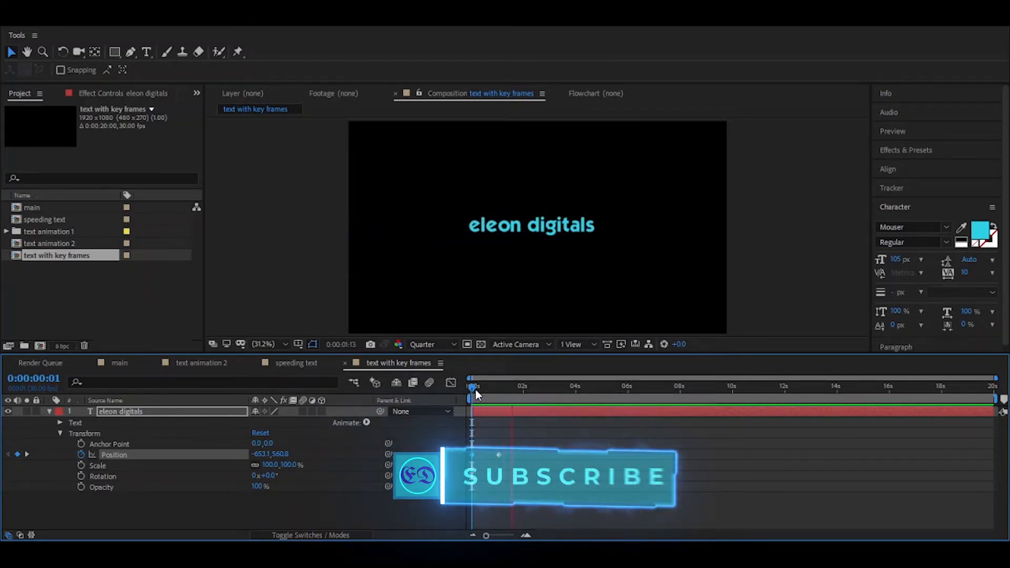
click(470, 392)
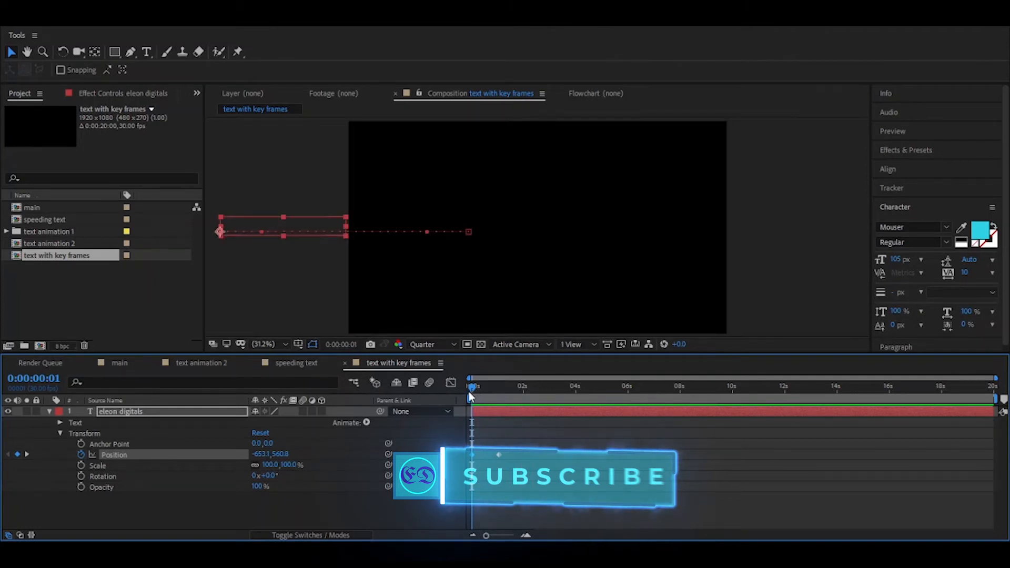
At 0:00:02:01, create a third Position keyframe with the value 1971.9, 560.8, past the frame's right edge
drag(470, 394, 520, 383)
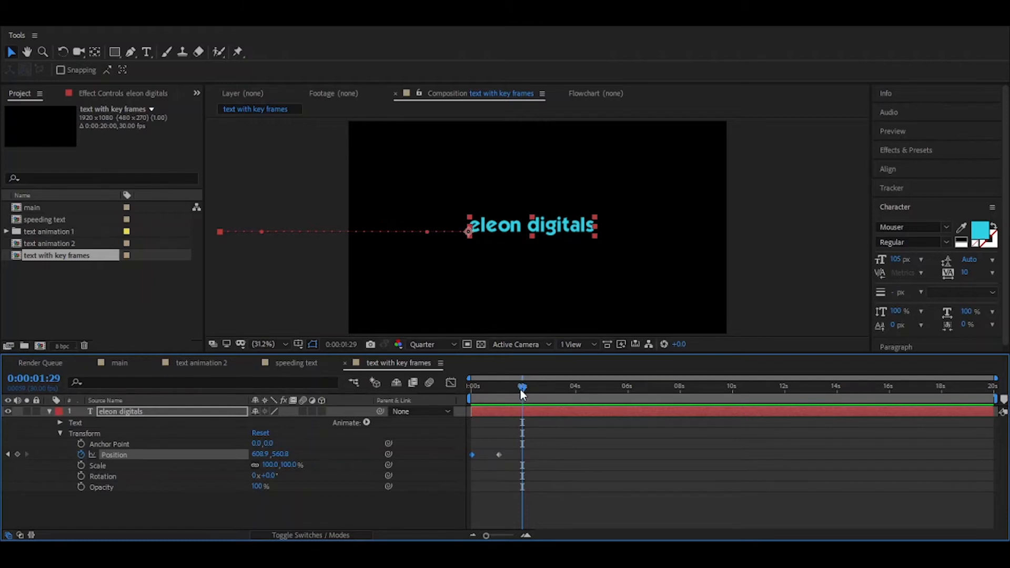
drag(523, 390, 524, 390)
drag(259, 453, 534, 448)
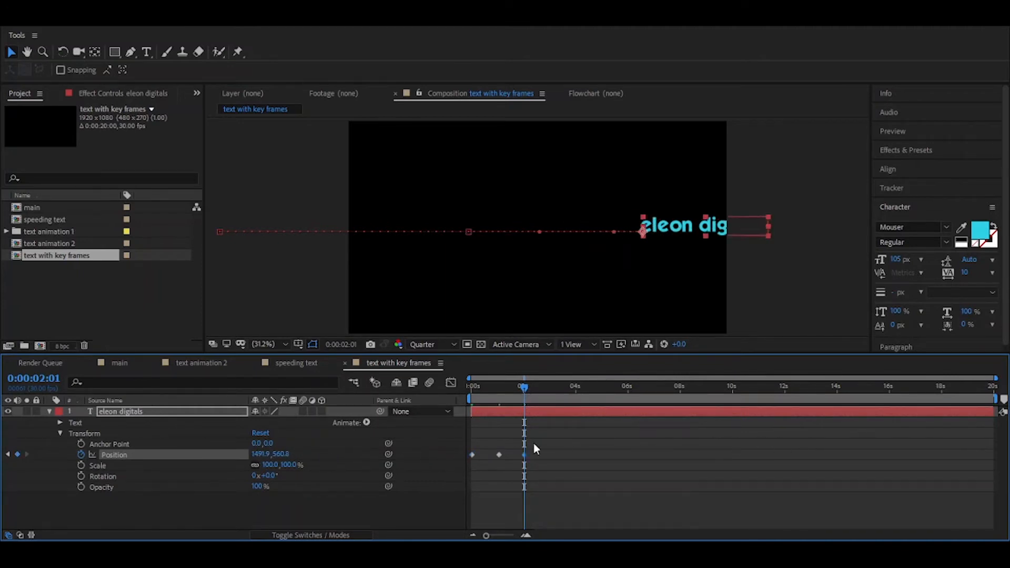
drag(272, 456, 577, 427)
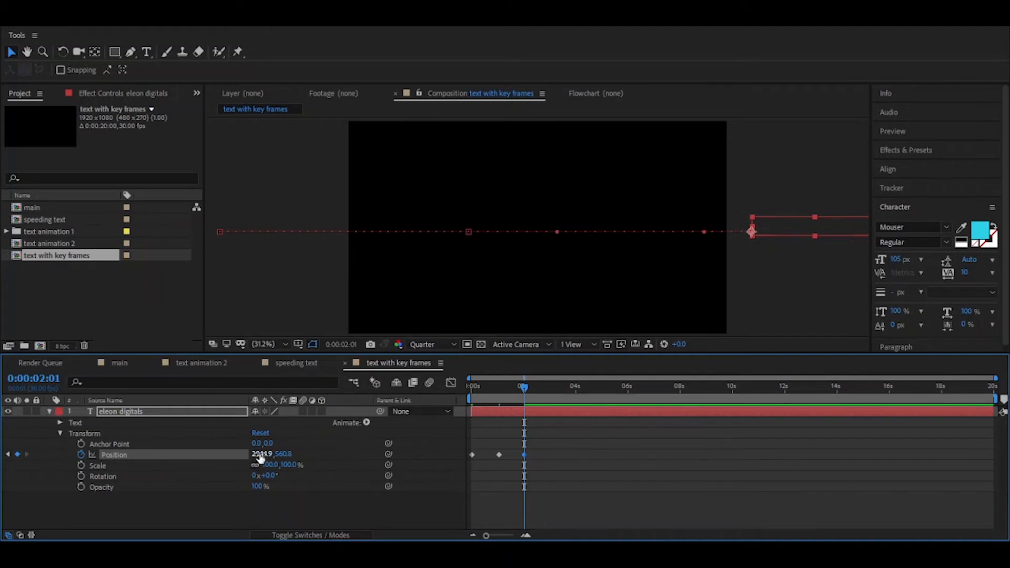
drag(265, 454, 231, 465)
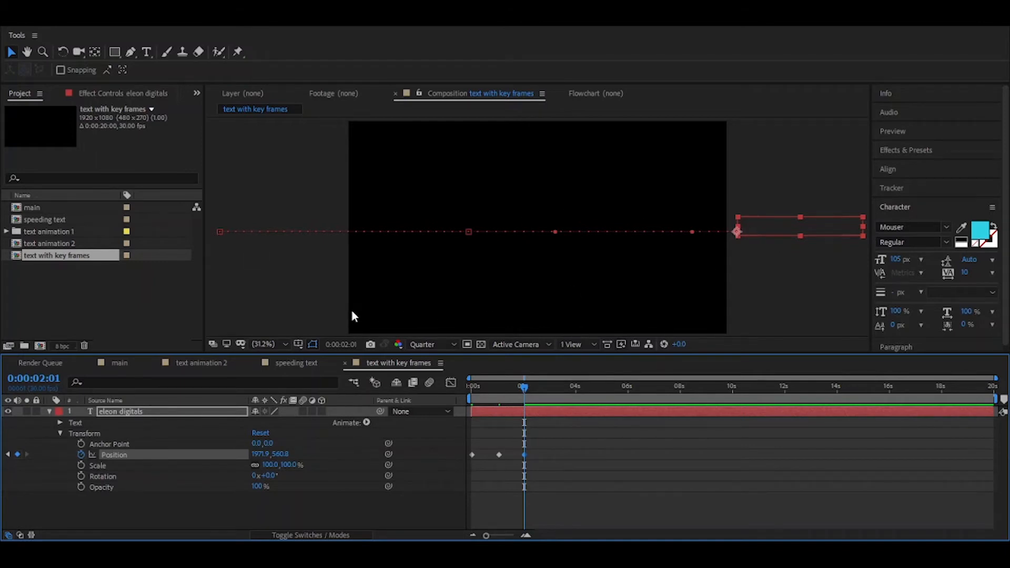
Play the complete text movement twice from the first keyframe at 0:00:00:01
click(473, 389)
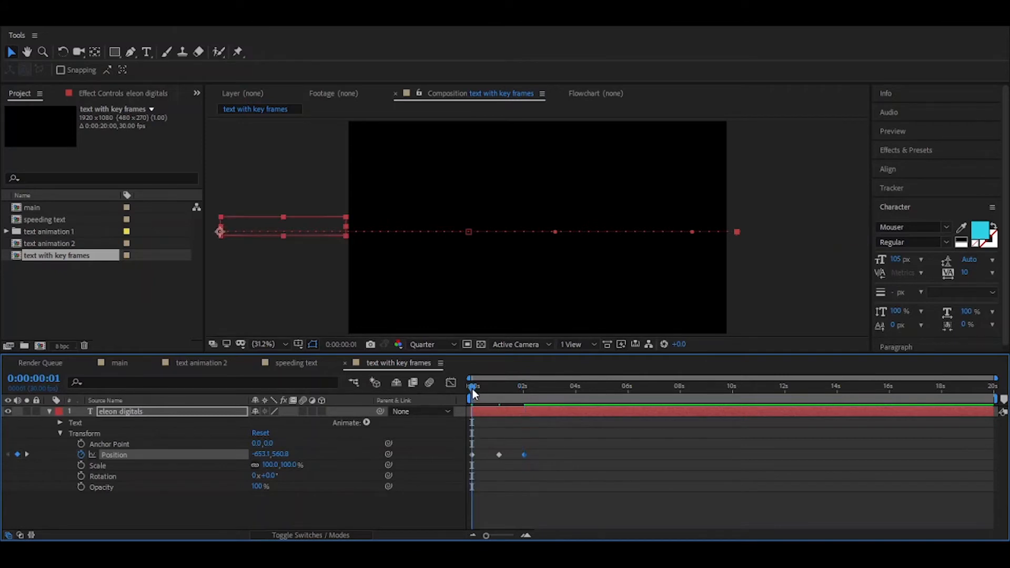
key(space)
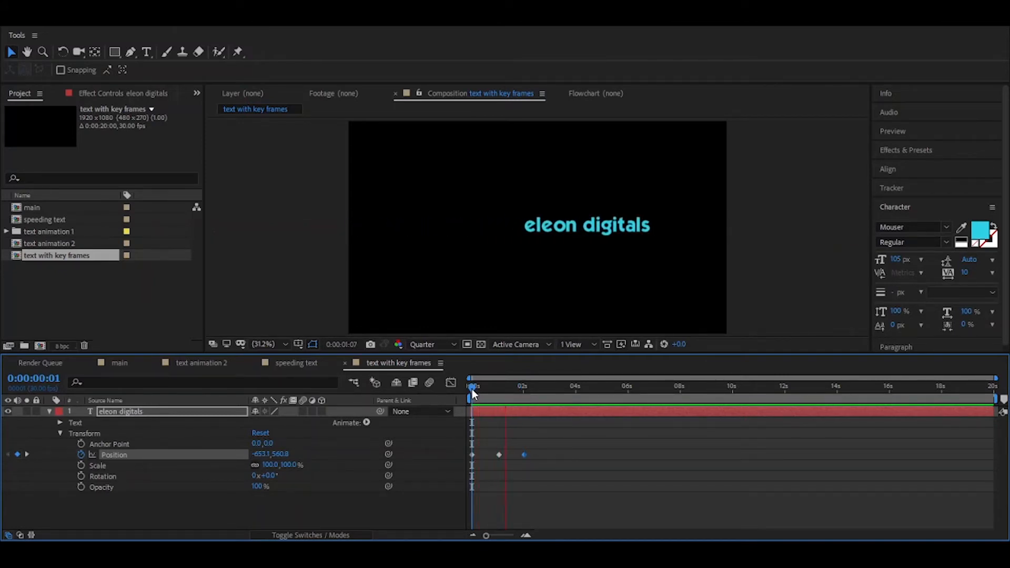
key(space)
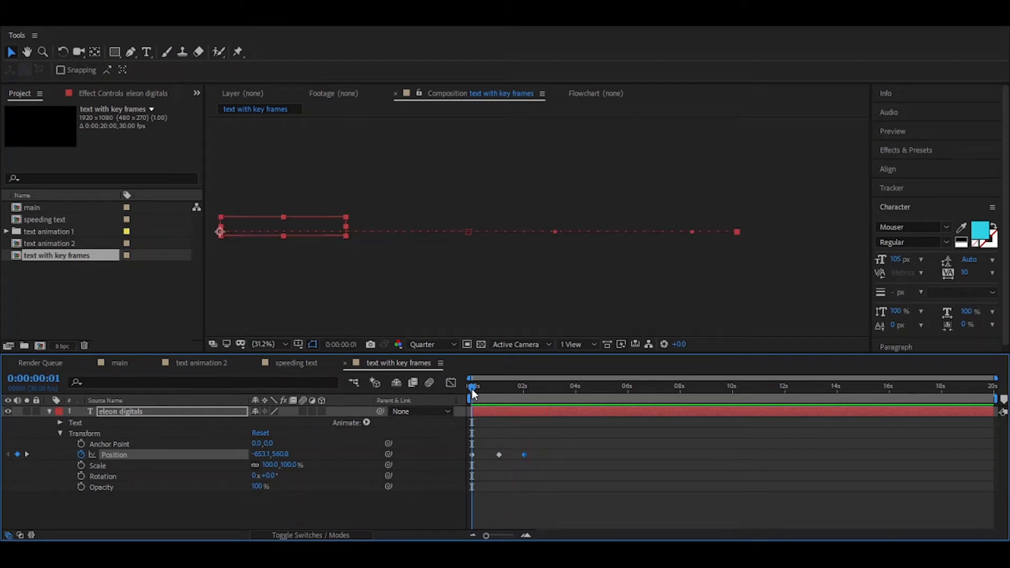
key(space)
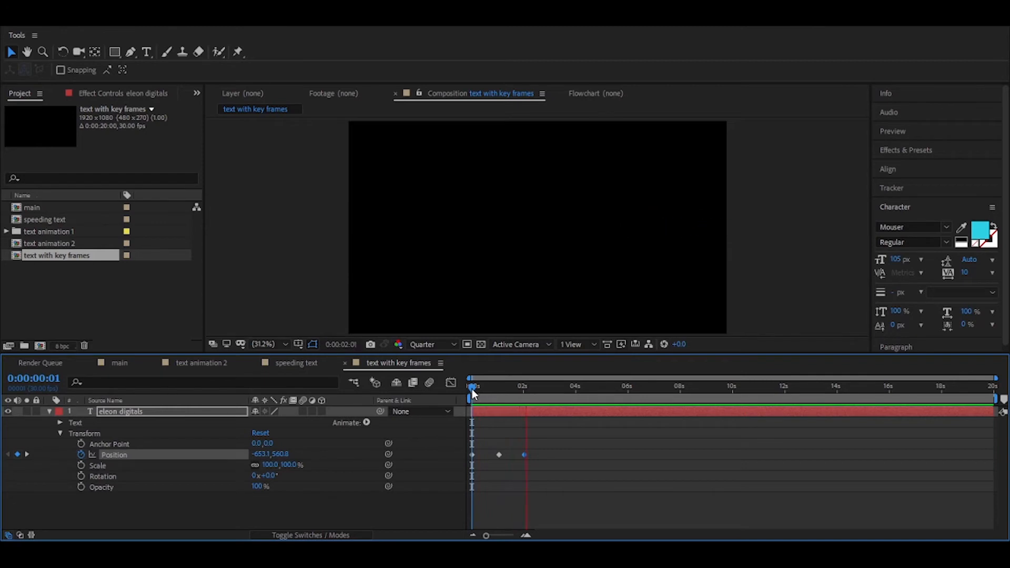
key(space)
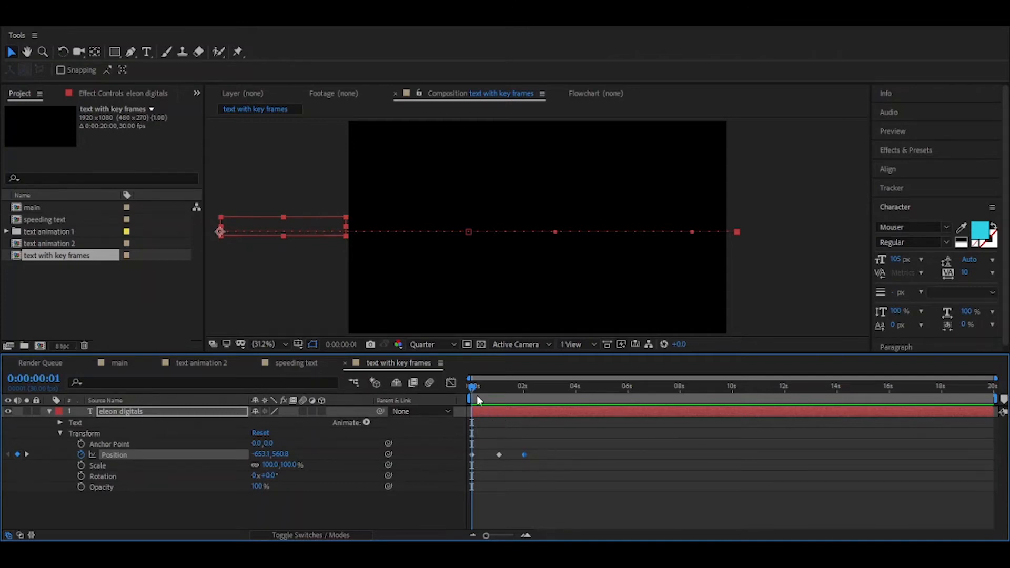
Apply Easy Ease to all three Position keyframes and preview the animation from 0:00:00:00
mouse_move(473, 388)
mouse_down()
mouse_move(528, 377)
mouse_move(456, 399)
mouse_move(502, 390)
mouse_move(464, 395)
mouse_up()
drag(560, 443, 457, 468)
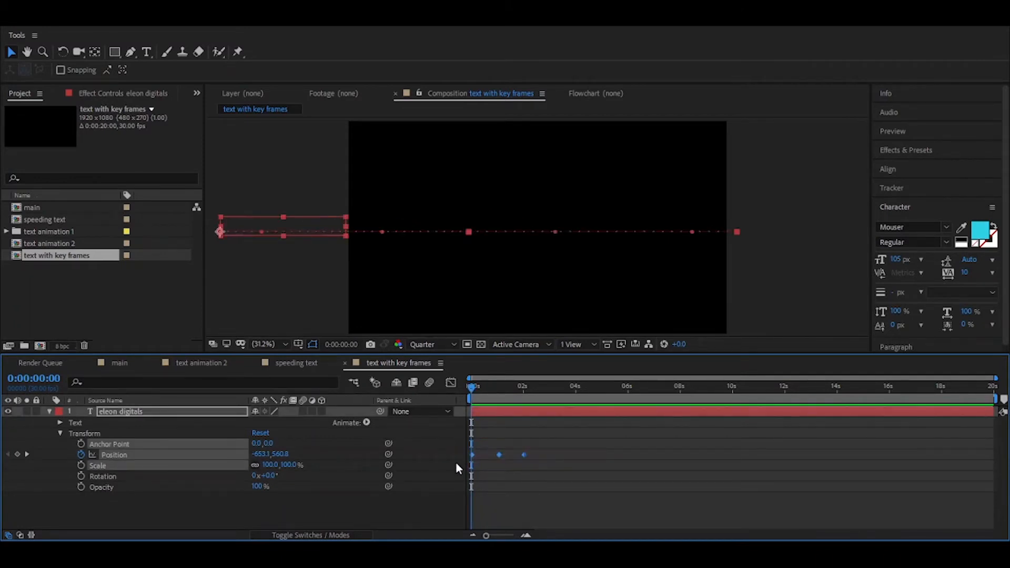
key(F9)
key(space)
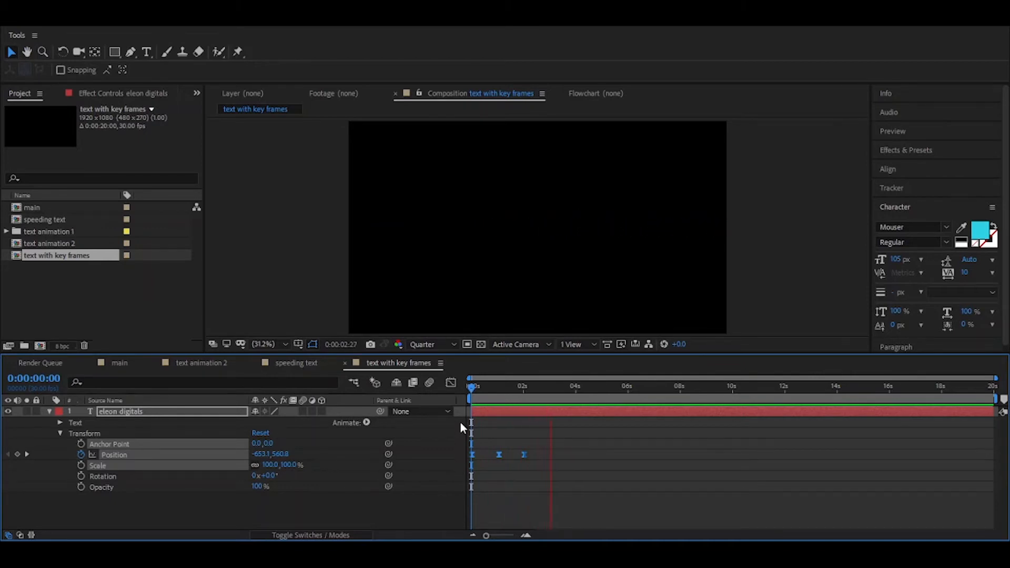
click(471, 387)
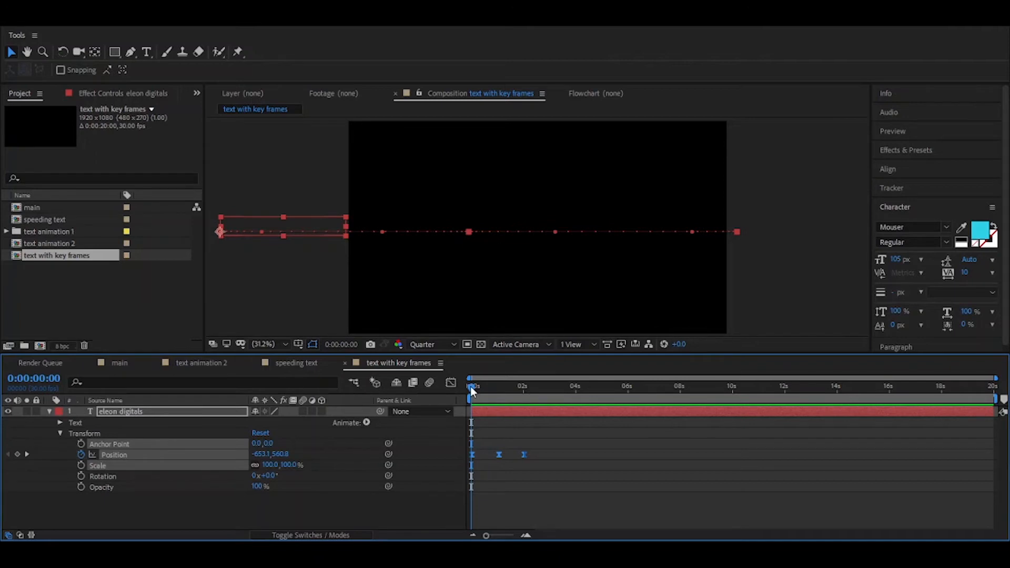
Play the text animation repeatedly from 0:00:00:00 to compare the linear motion with the Easy Ease motion
key(space)
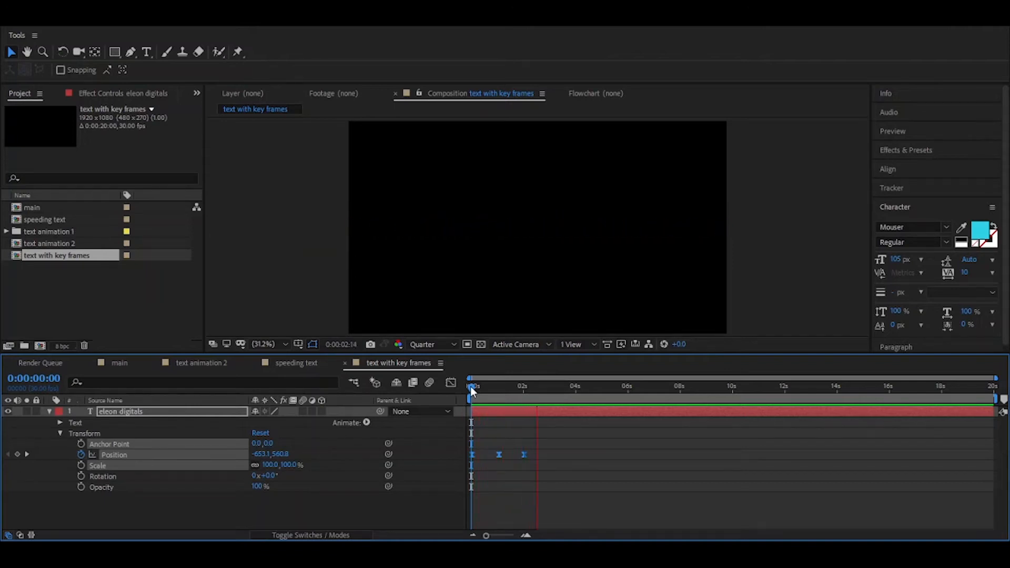
key(space)
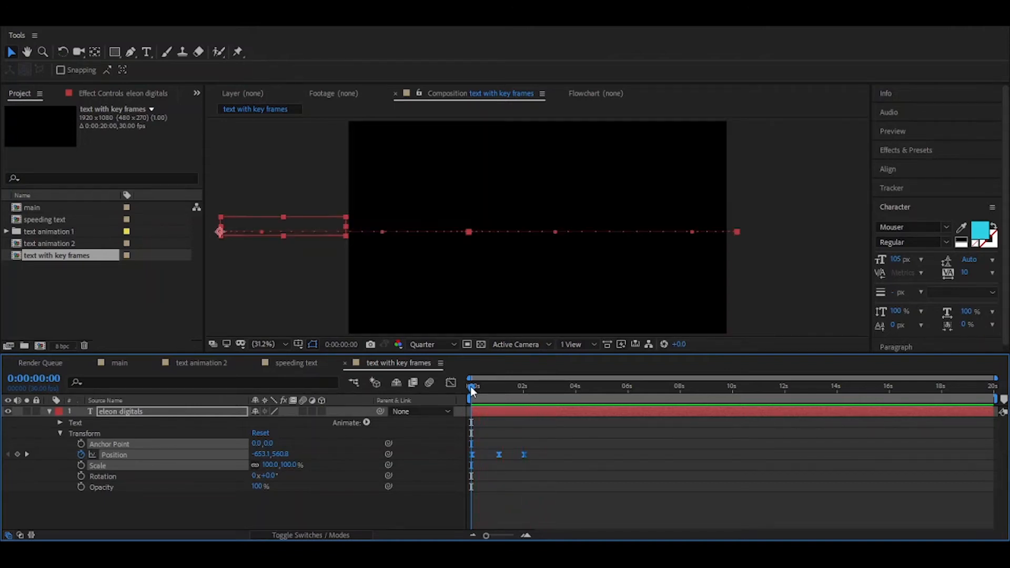
key(space)
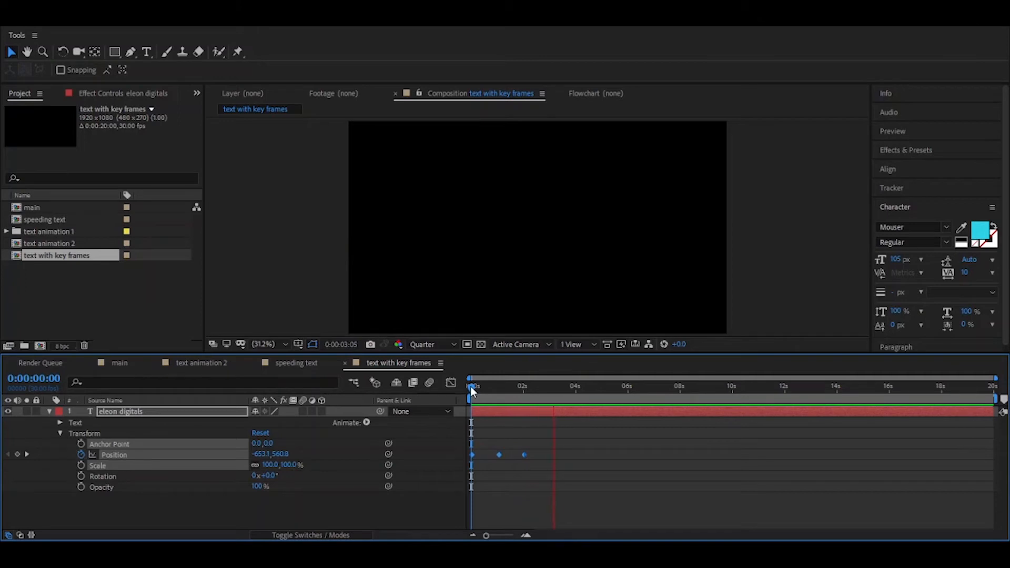
key(space)
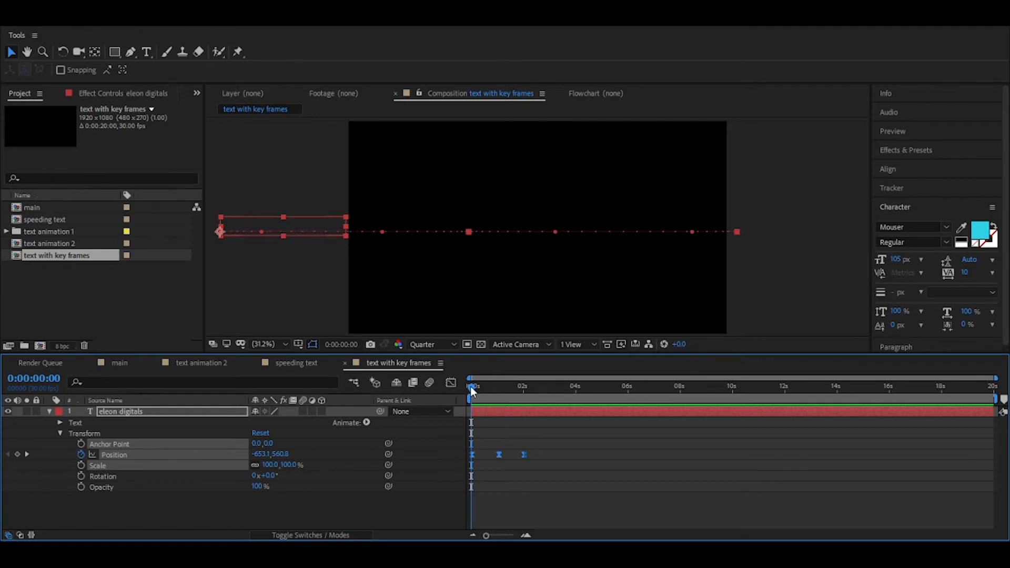
key(space)
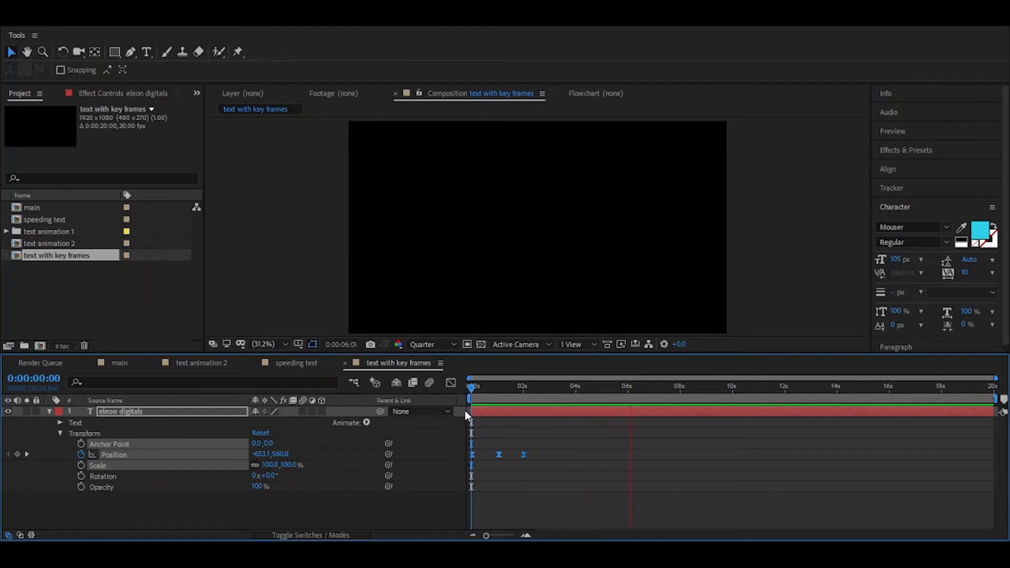
Shift the second and third Position keyframes slightly earlier, to just before the one- and two-second marks
click(542, 469)
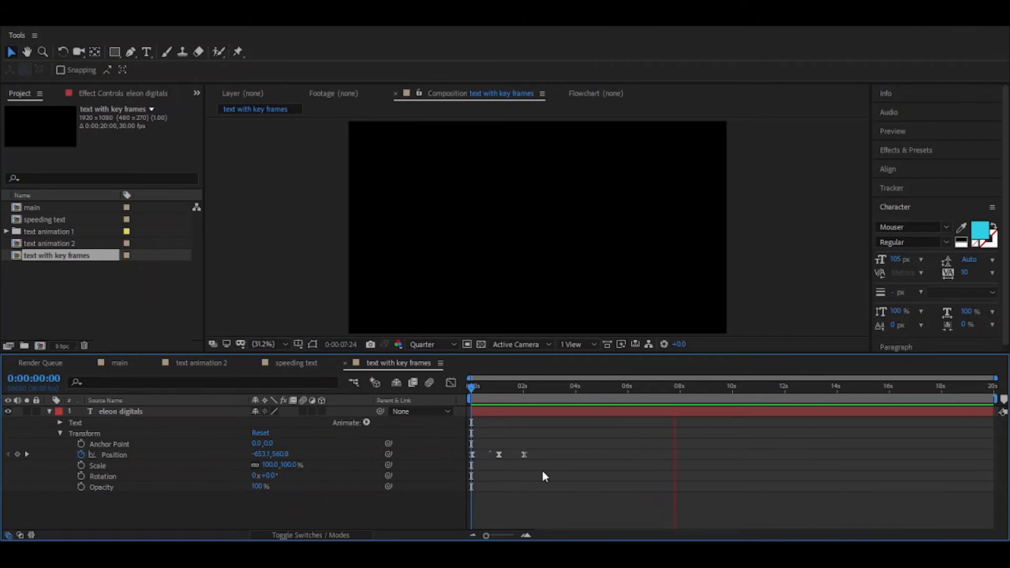
mouse_move(488, 453)
mouse_down()
mouse_move(517, 449)
mouse_move(550, 473)
mouse_move(494, 457)
mouse_up()
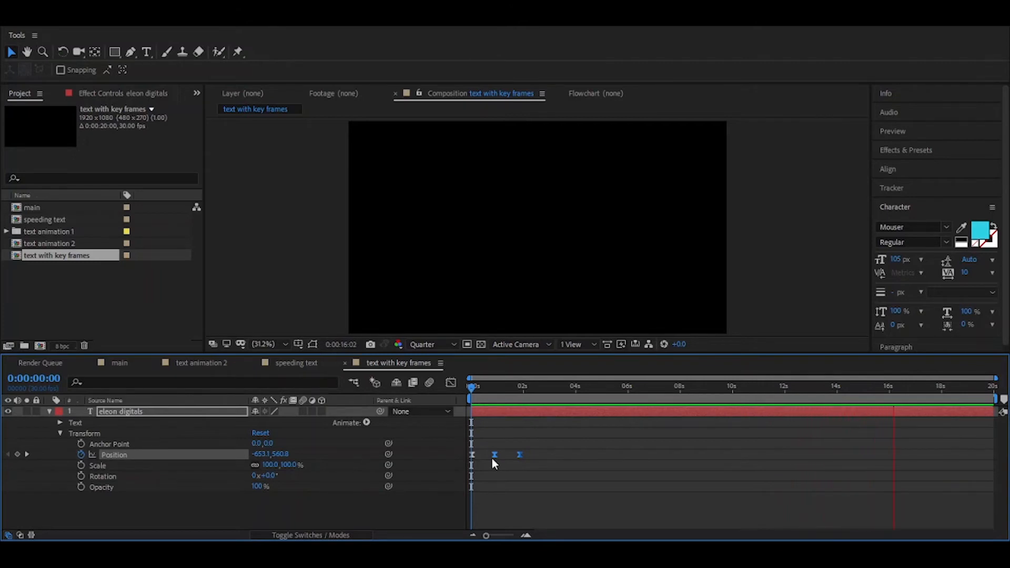
Shorten the work area to end just after the last Position keyframe, at about 2.4 seconds, and preview that range
click(544, 388)
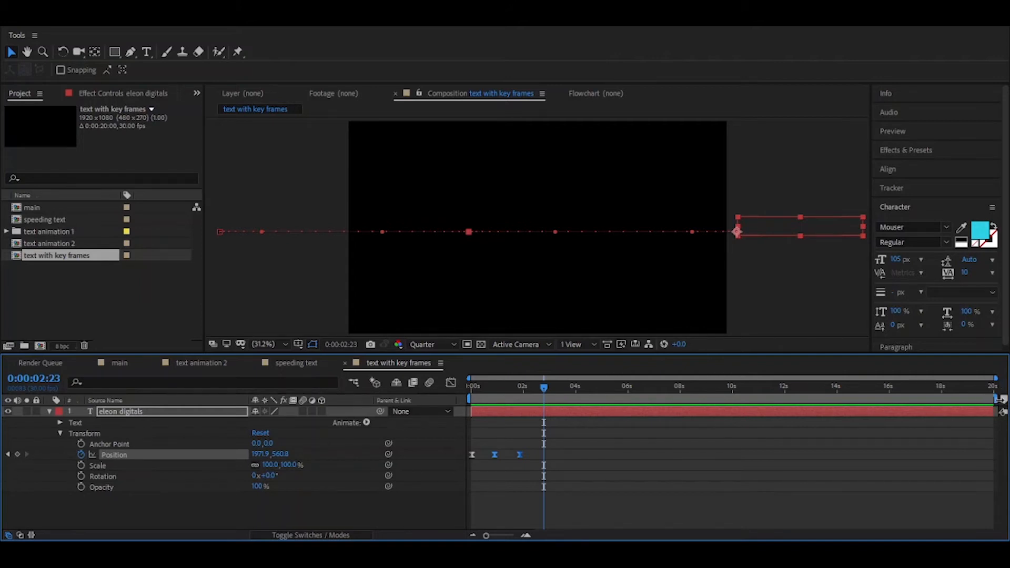
mouse_move(996, 399)
mouse_down()
mouse_move(603, 402)
mouse_move(553, 424)
mouse_up()
click(477, 390)
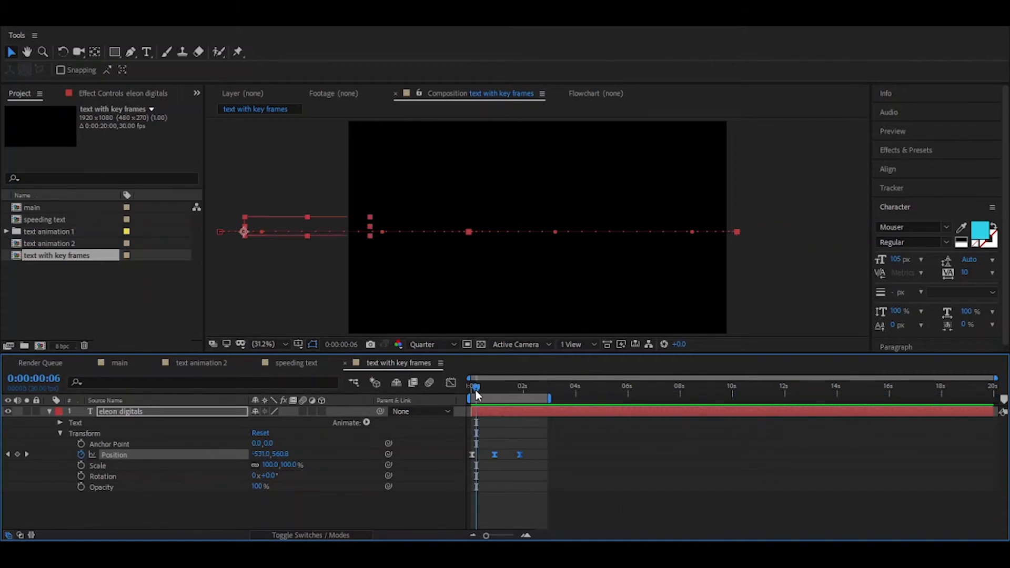
key(space)
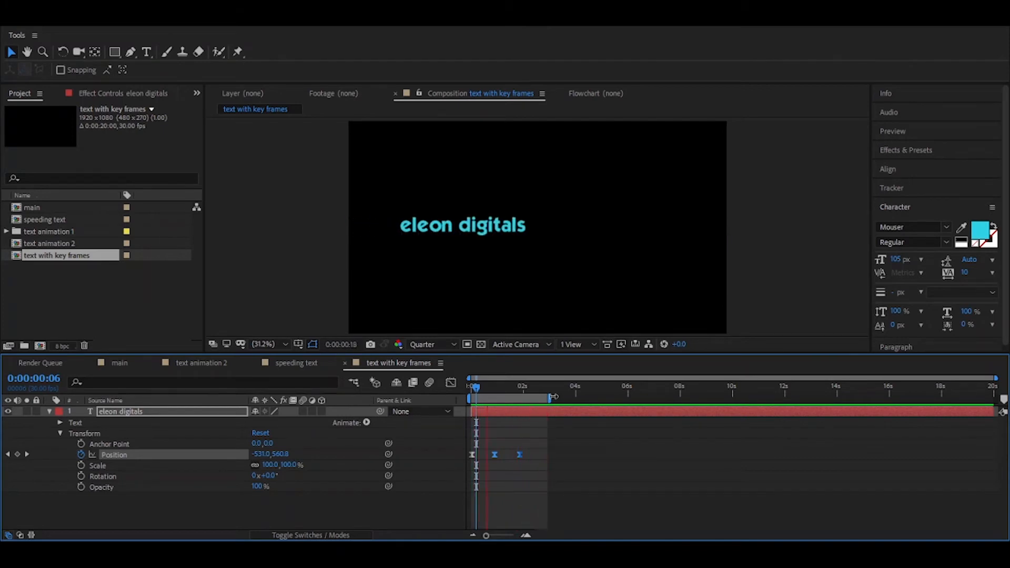
drag(553, 397, 538, 399)
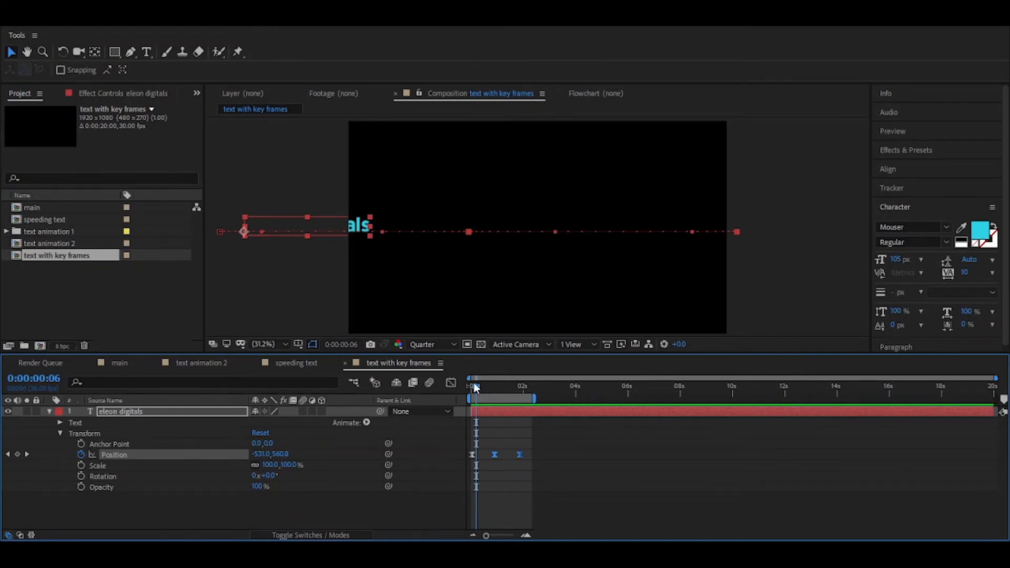
key(space)
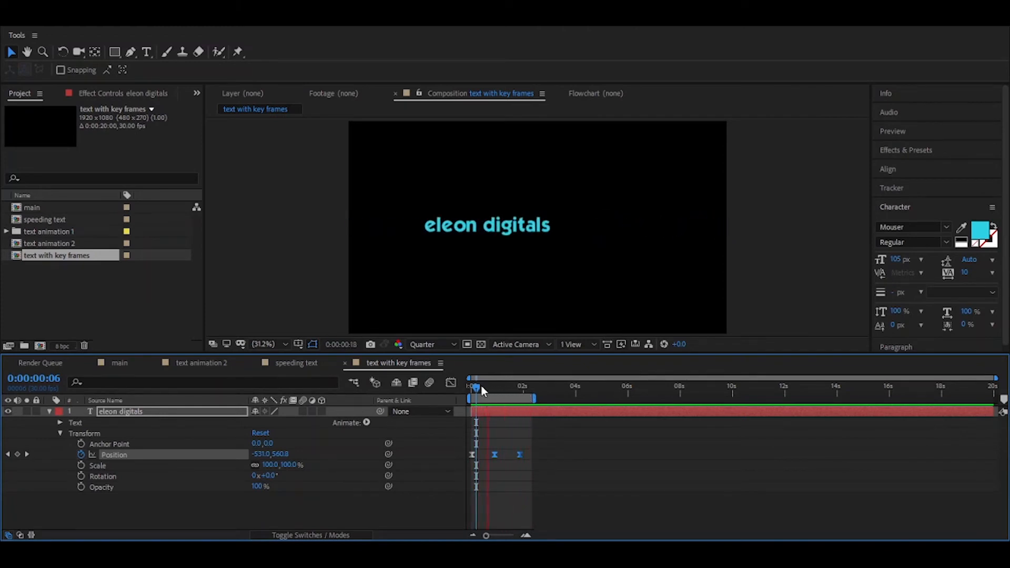
key(space)
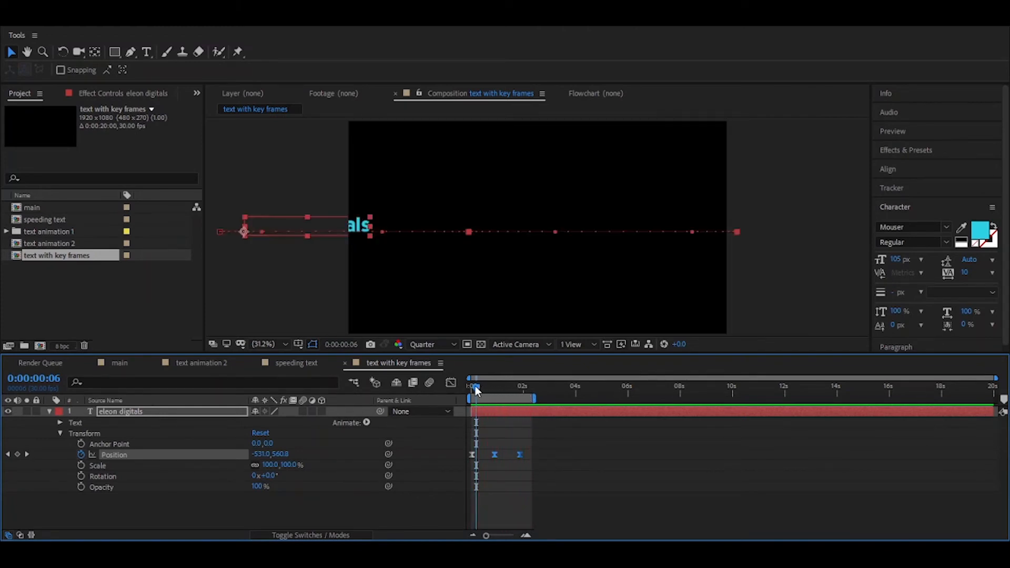
Return to 0:00:00:00 and extend the work area's end to just past the six-second mark
mouse_move(479, 386)
mouse_down()
mouse_move(525, 378)
mouse_move(465, 384)
mouse_up()
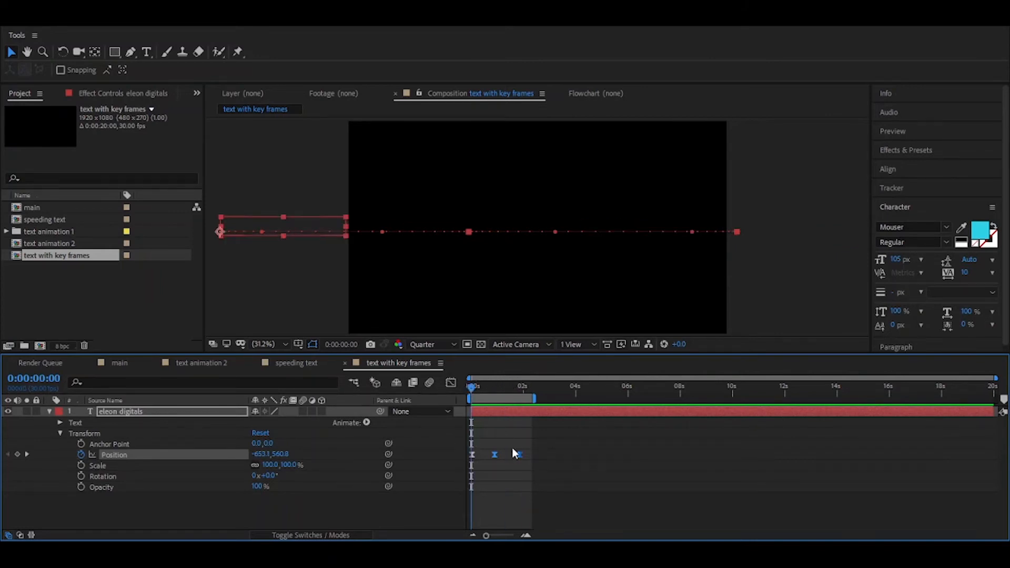
drag(531, 448, 449, 470)
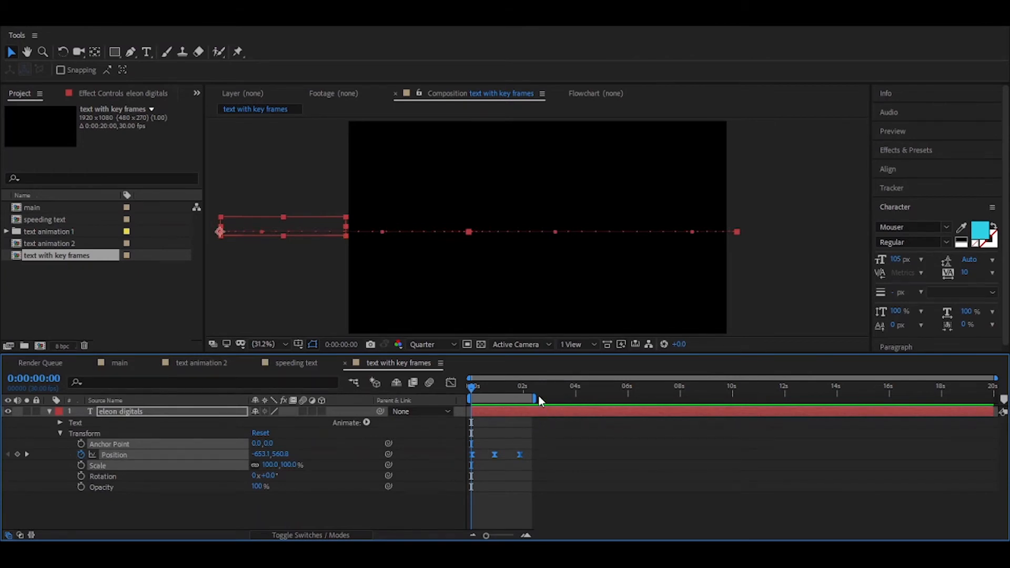
drag(536, 398, 638, 397)
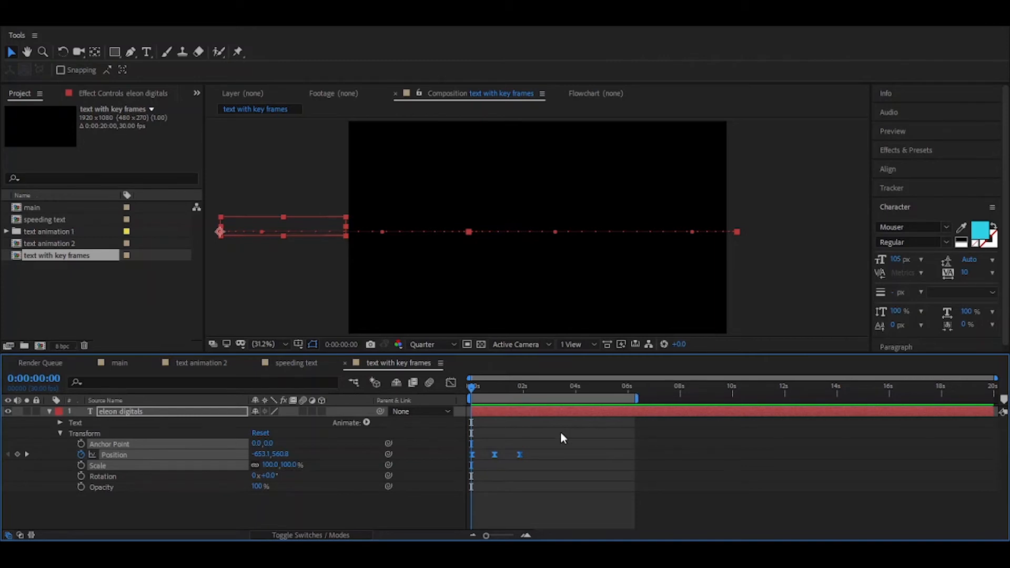
Copy all three Position keyframes of the text layer and paste them at 0:00:03:14
drag(536, 441, 452, 469)
click(562, 386)
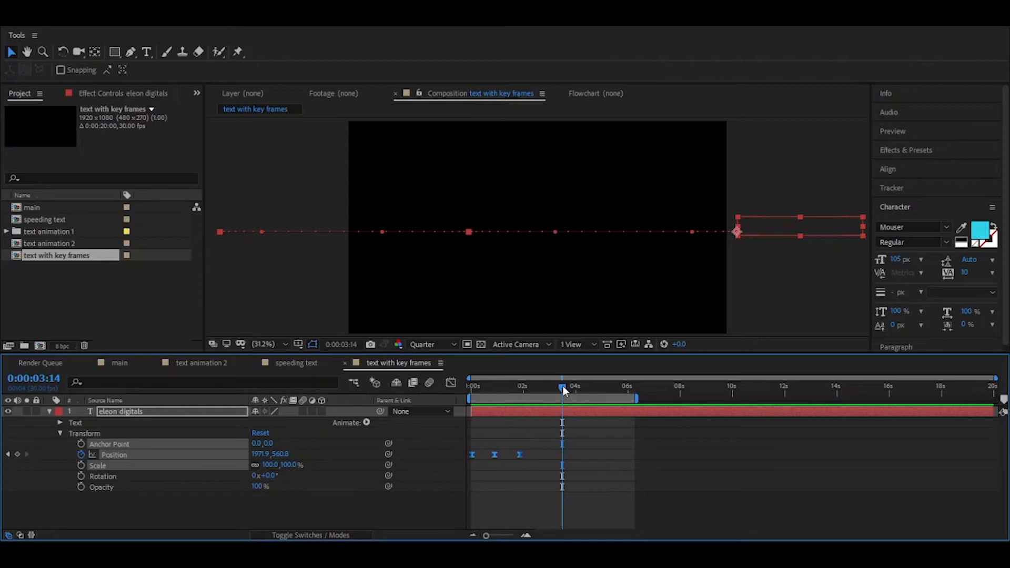
key(ctrl+v)
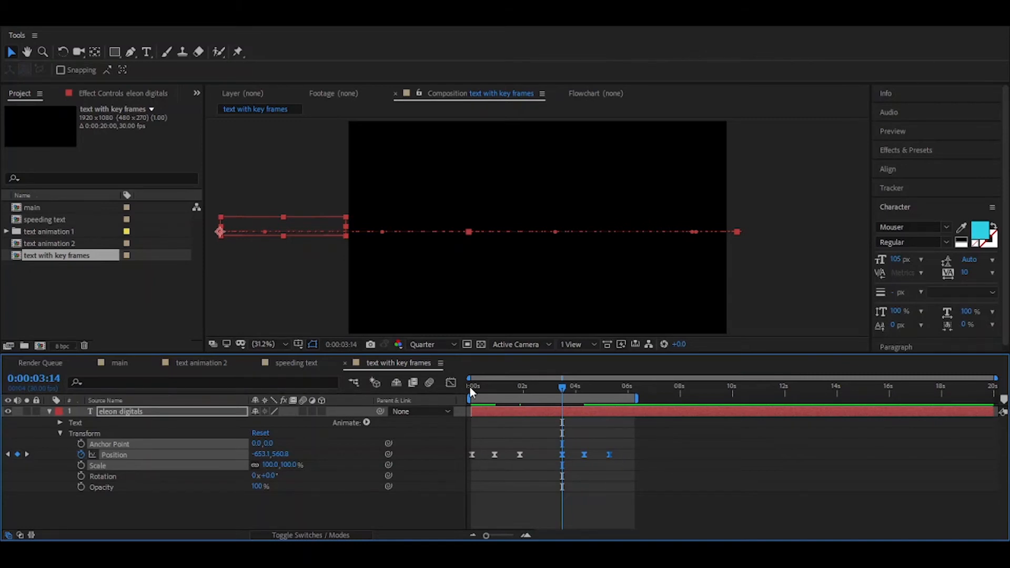
Play the duplicated text movement from 0:00:00:00
drag(469, 387, 471, 390)
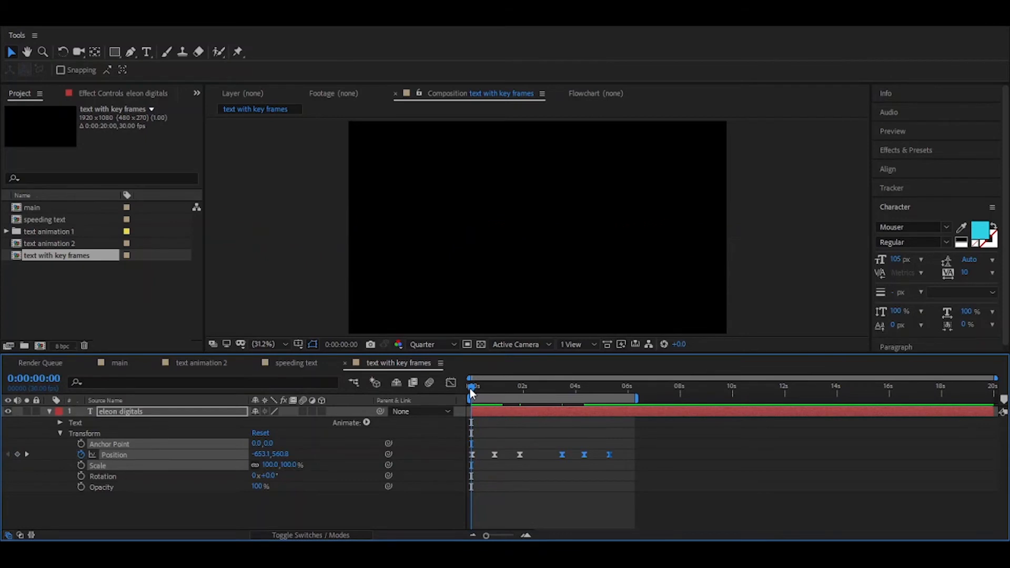
key(space)
click(472, 391)
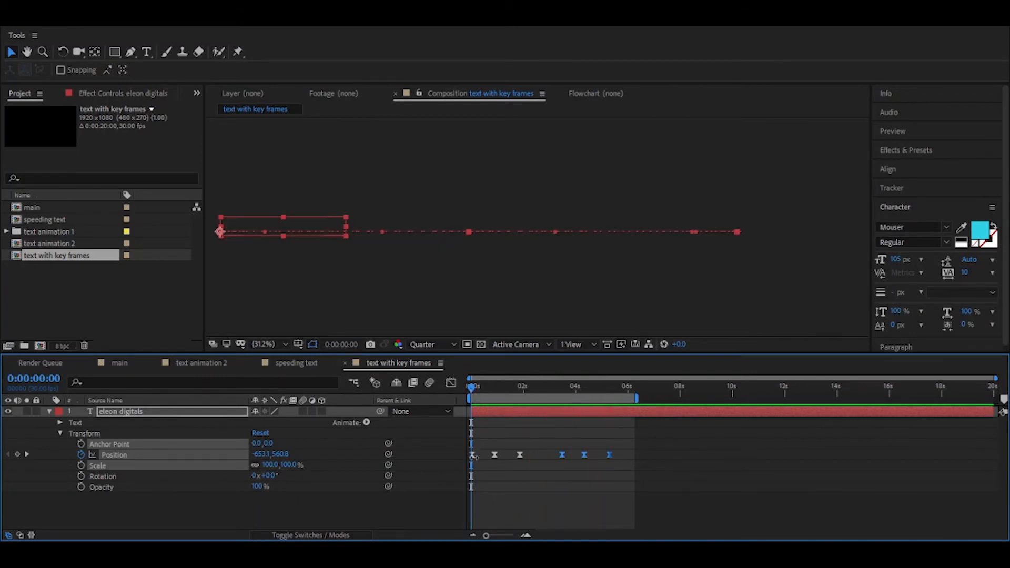
Change the X Position of the first pasted keyframe, near 0:00:03:15, to 1956.9 so the text starts past the frame's right edge
click(475, 463)
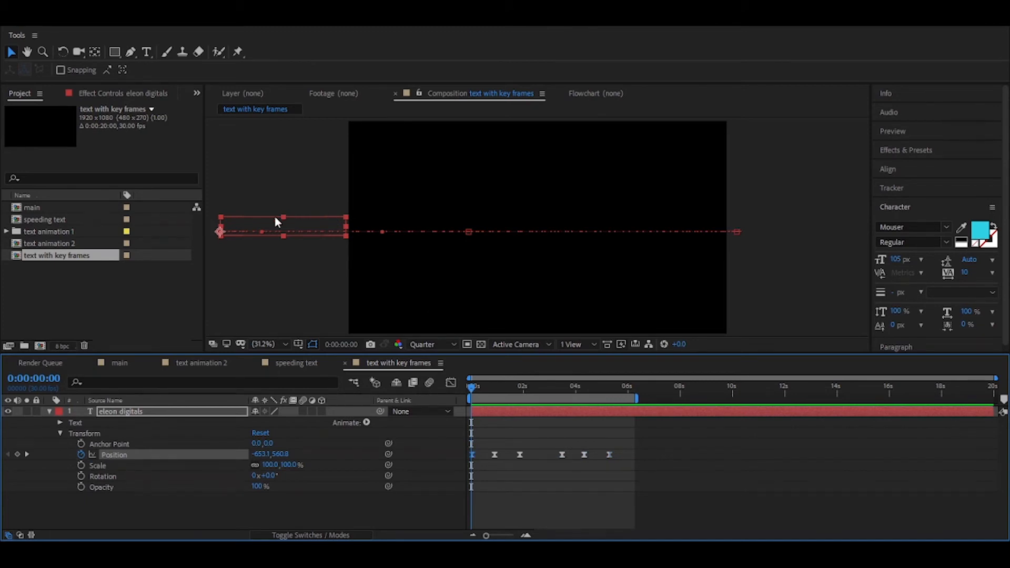
click(521, 387)
drag(521, 388, 560, 388)
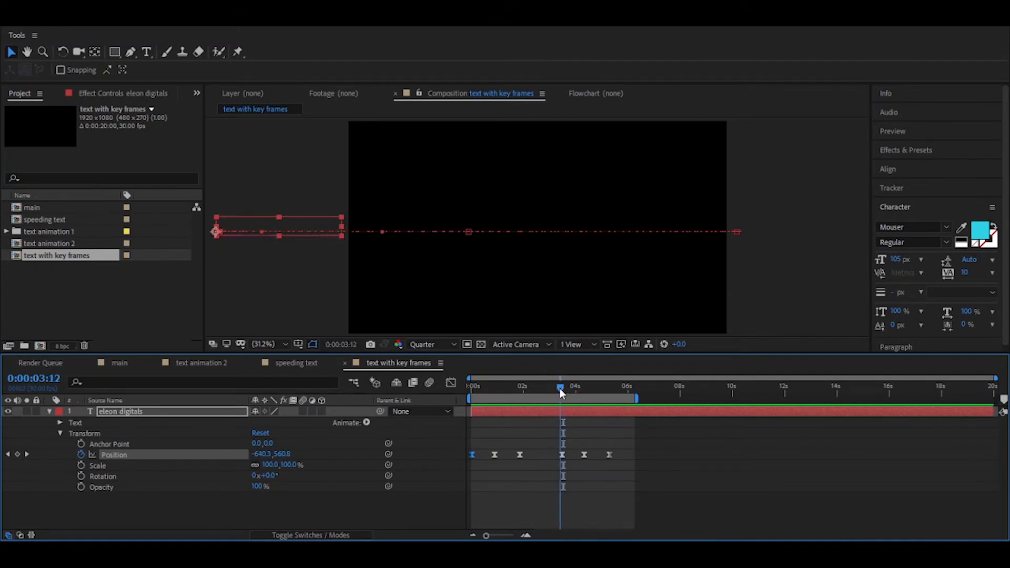
click(563, 455)
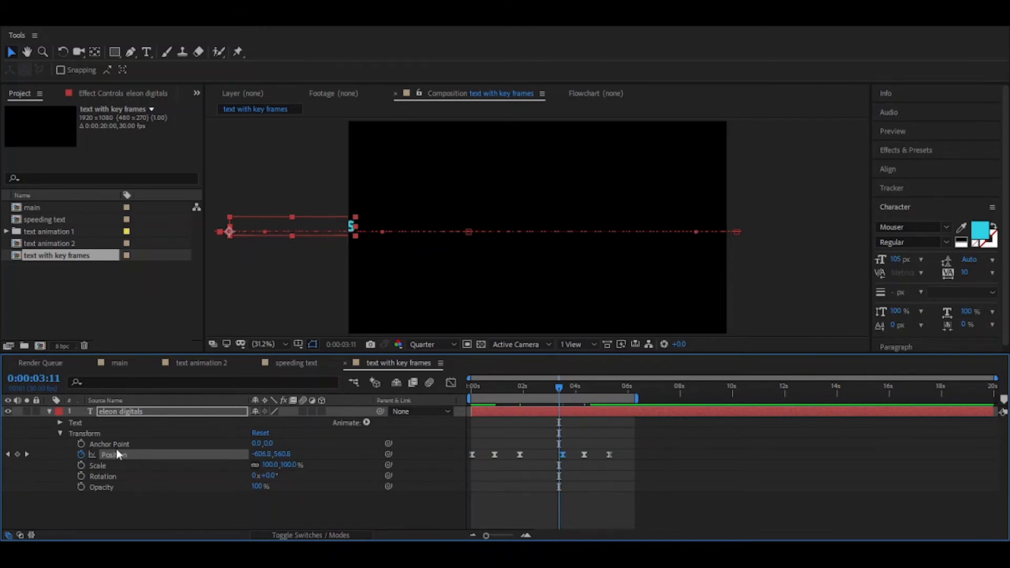
click(27, 454)
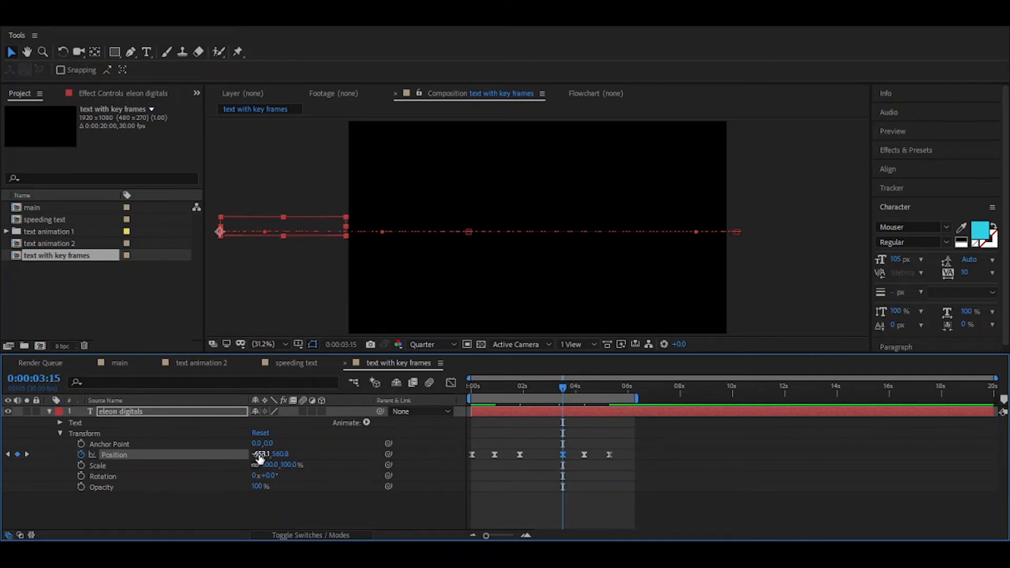
drag(259, 455, 1008, 490)
drag(258, 455, 820, 483)
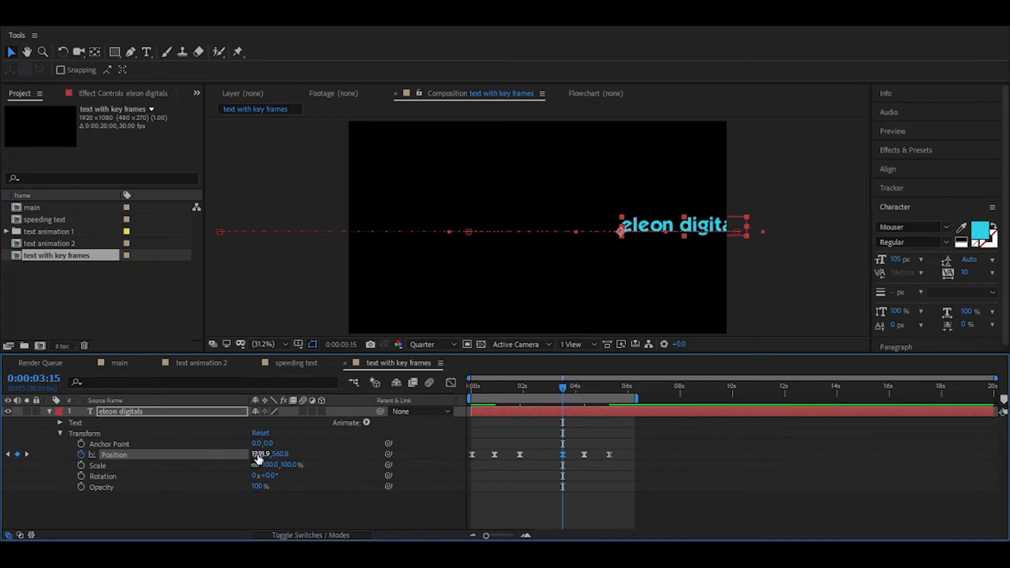
drag(258, 456, 654, 487)
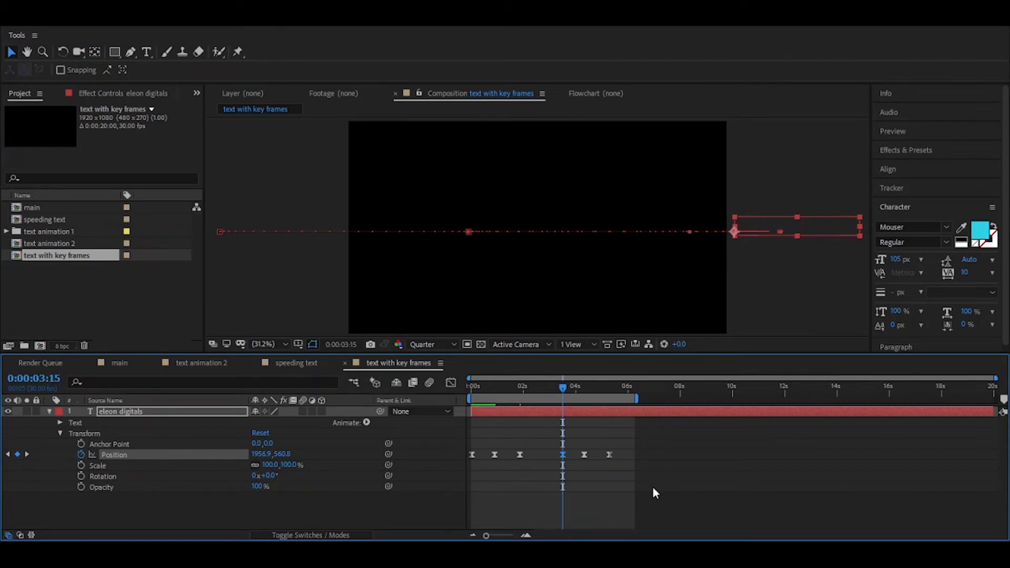
Scrub between the third and fourth keyframes and play the animation to check the text's return from the right
click(521, 392)
drag(523, 396, 573, 401)
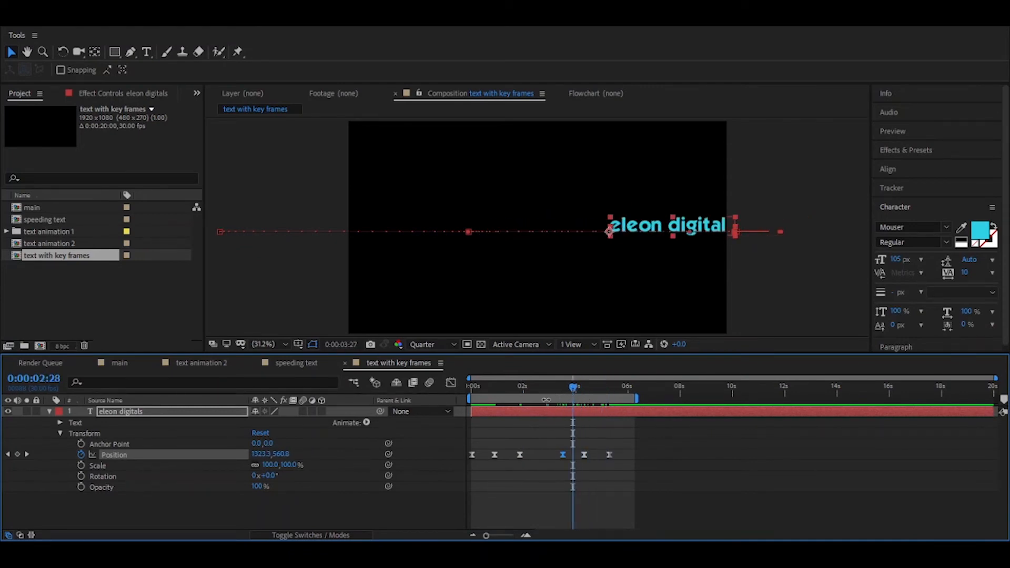
click(548, 390)
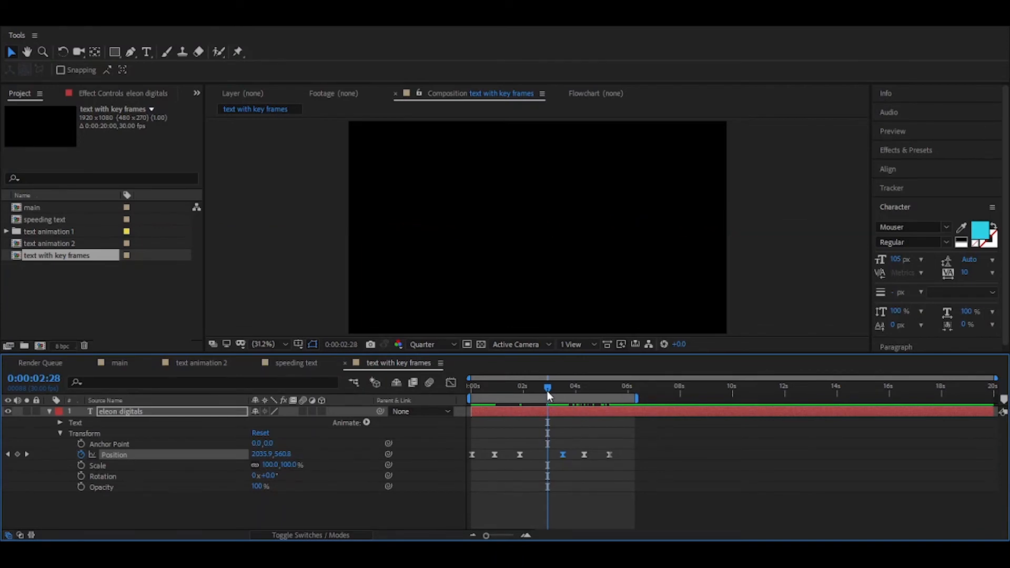
key(space)
key(space)
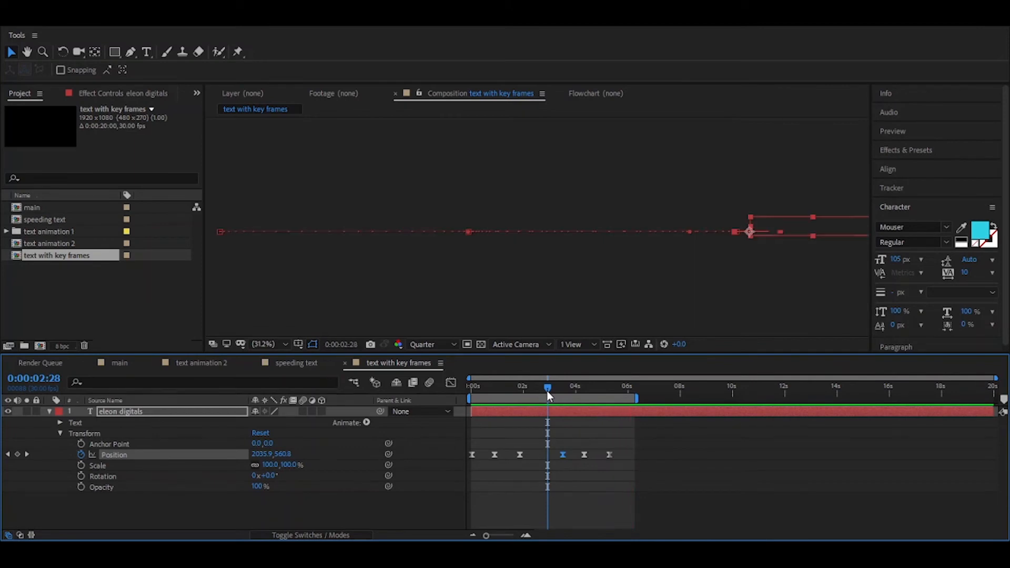
key(space)
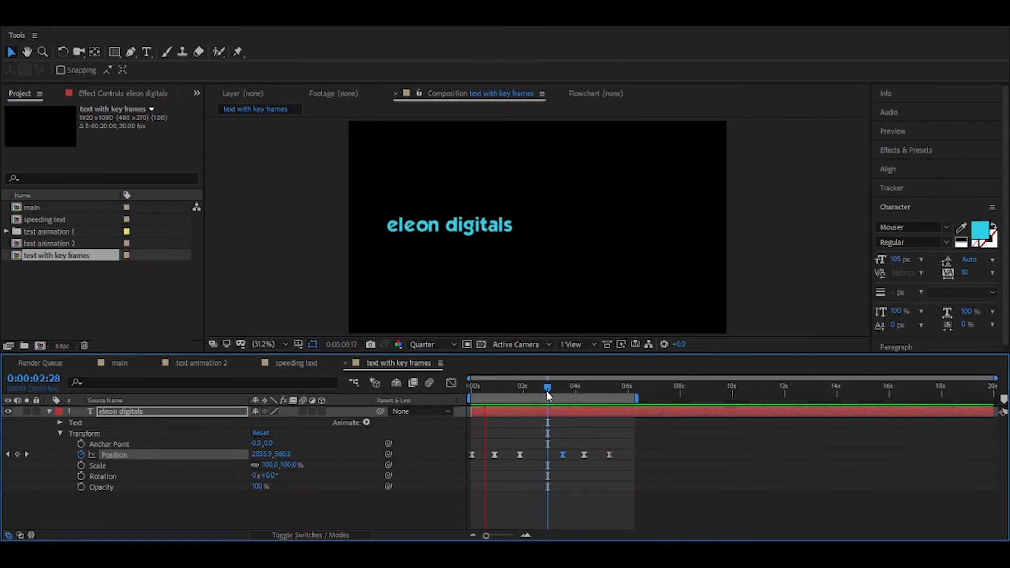
key(space)
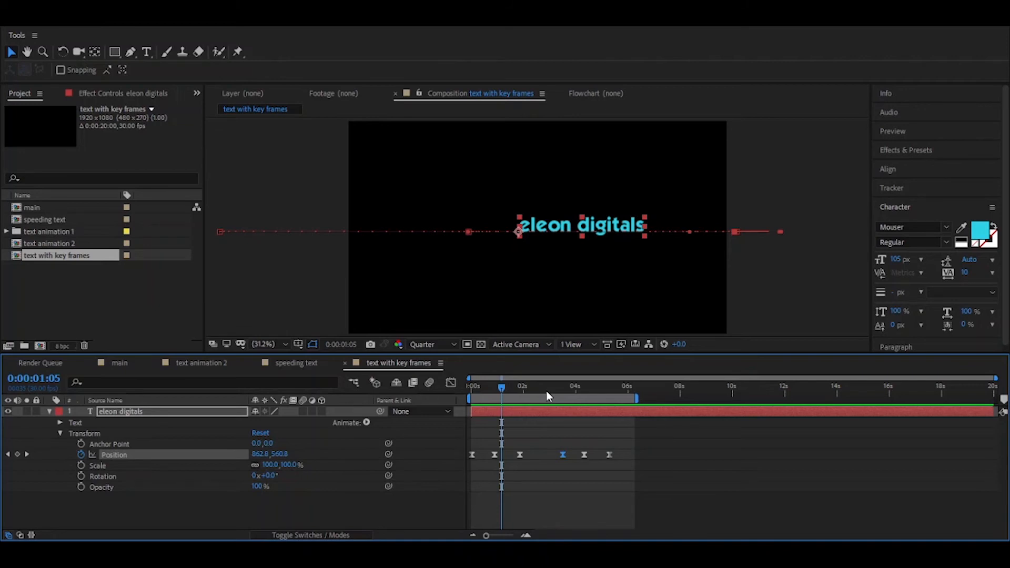
Move the fourth Position keyframe earlier to about 2.4 seconds, shortly after the third keyframe, and scrub up to it
click(562, 457)
click(564, 455)
mouse_move(563, 456)
mouse_down()
mouse_move(519, 458)
mouse_move(572, 454)
mouse_up()
drag(565, 453, 535, 454)
drag(507, 394, 533, 392)
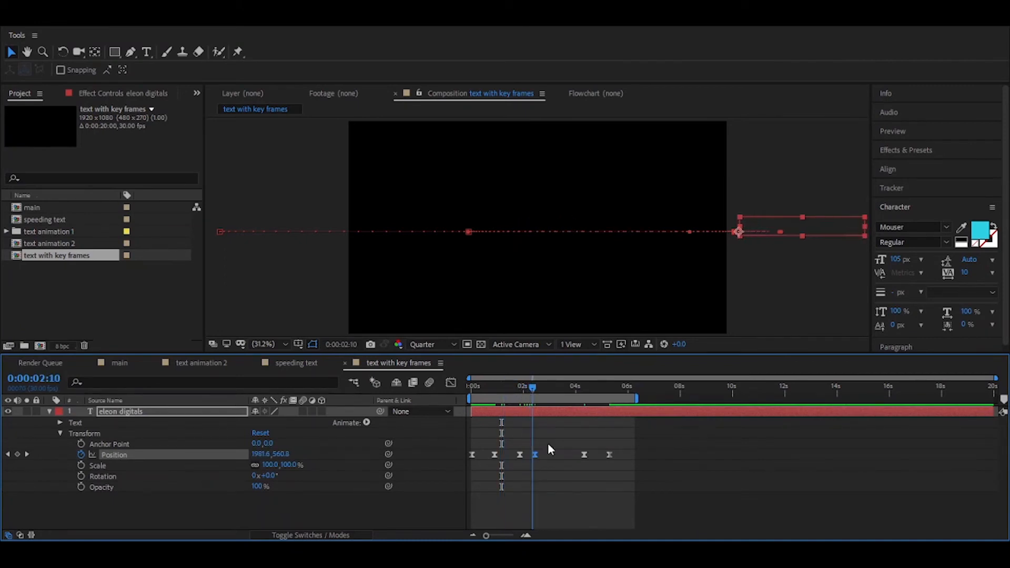
Move the last two Position keyframes earlier to about three and four seconds and preview the animation
drag(626, 451, 551, 456)
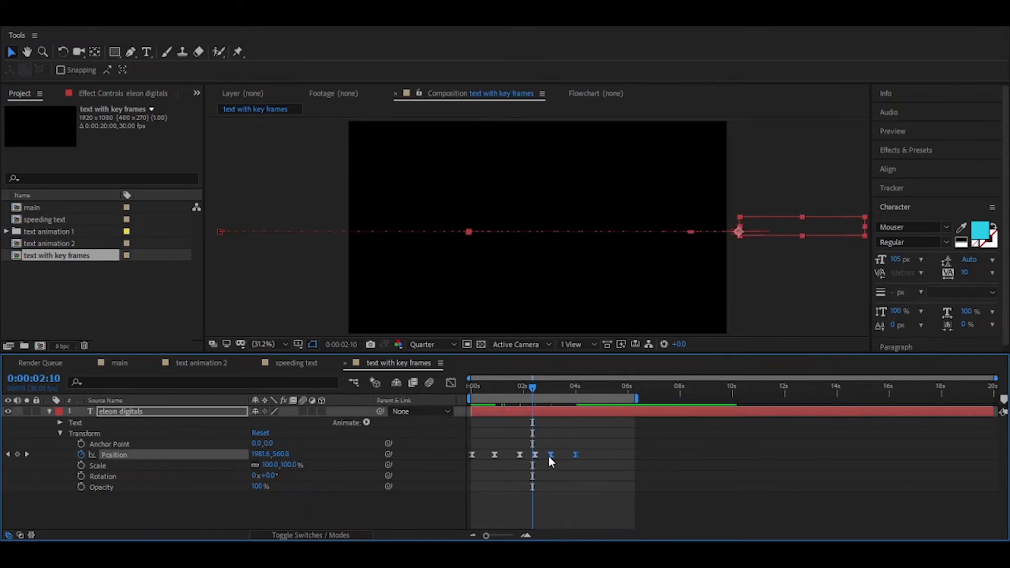
click(563, 463)
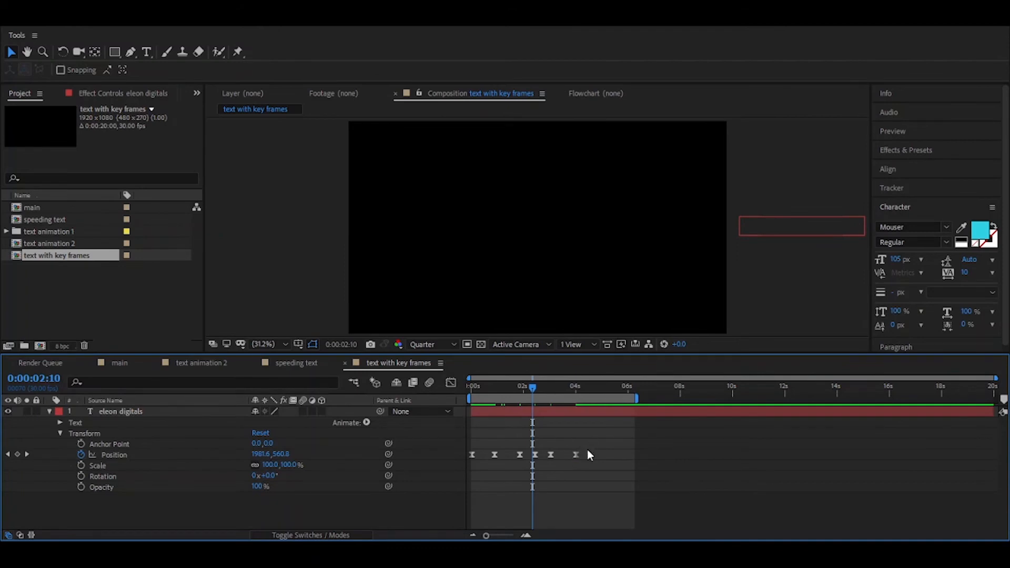
key(space)
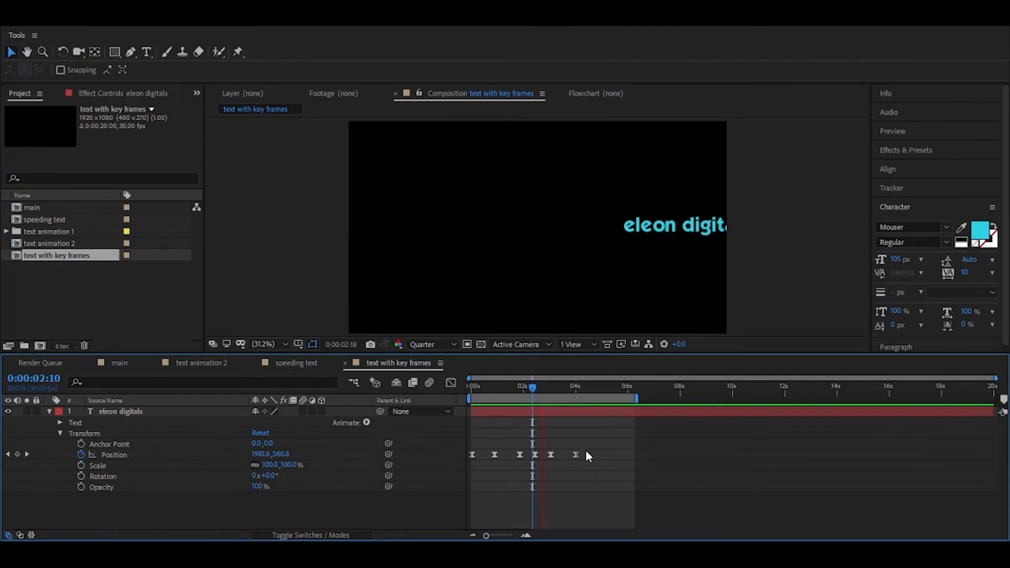
Move the last Position keyframe earlier to about 3.5 seconds and preview the animation from 0:00:02:09
click(559, 388)
drag(575, 454, 562, 458)
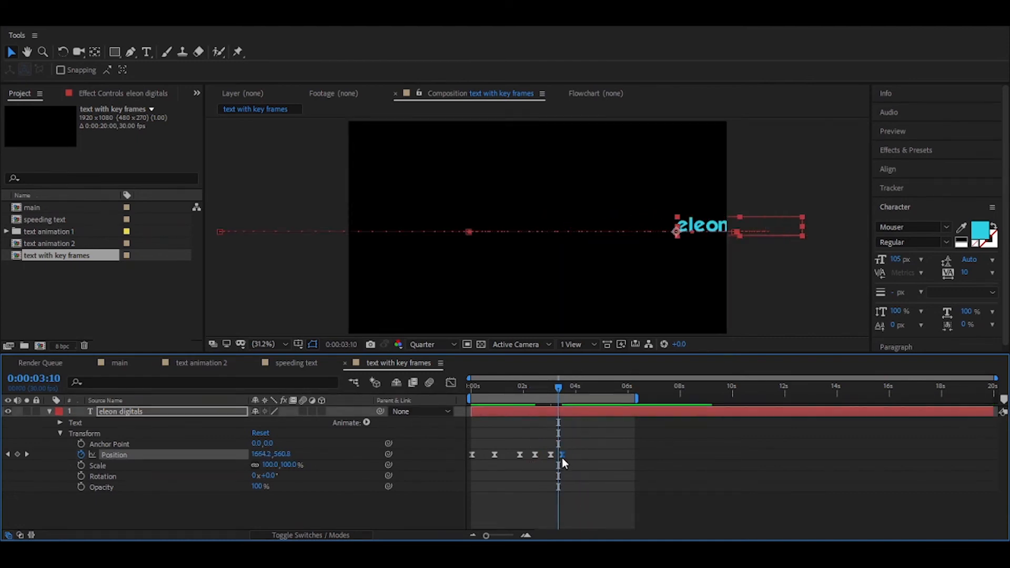
click(531, 390)
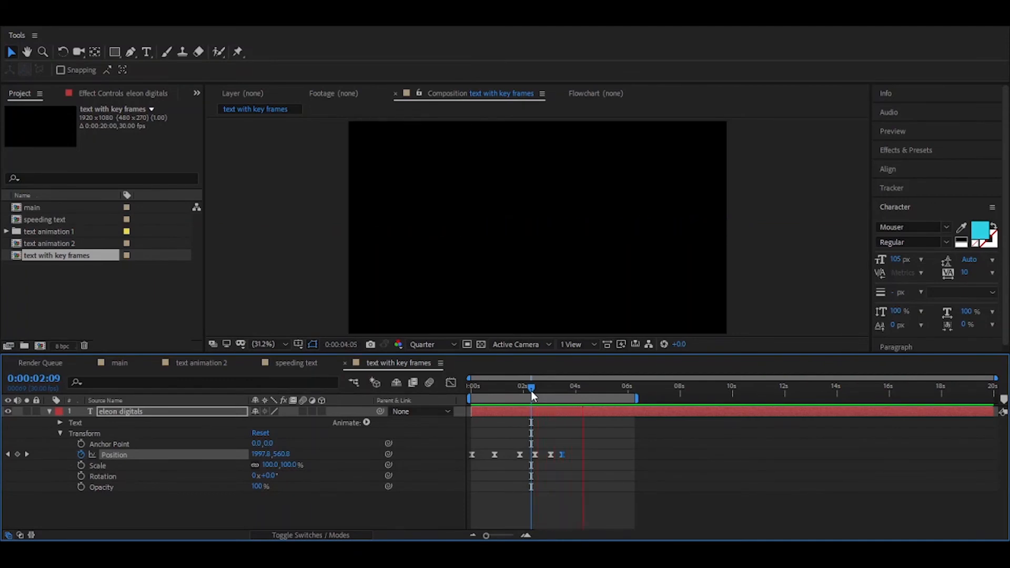
key(space)
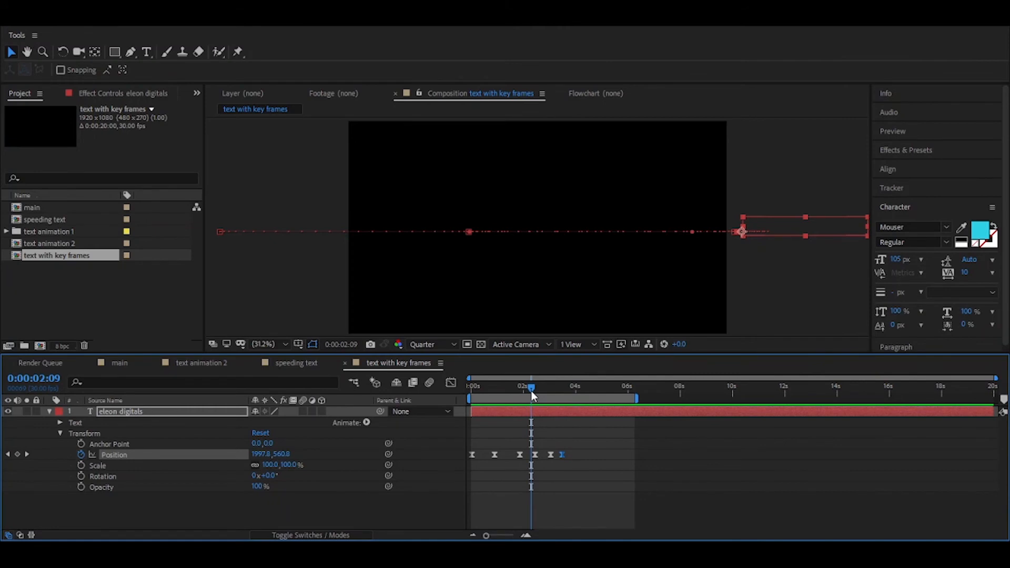
Shift the second through sixth Position keyframes earlier, with the second at about 0.5 seconds, and the last four further so the third sits near 1.1 seconds
drag(582, 444, 514, 449)
key(ctrl+z)
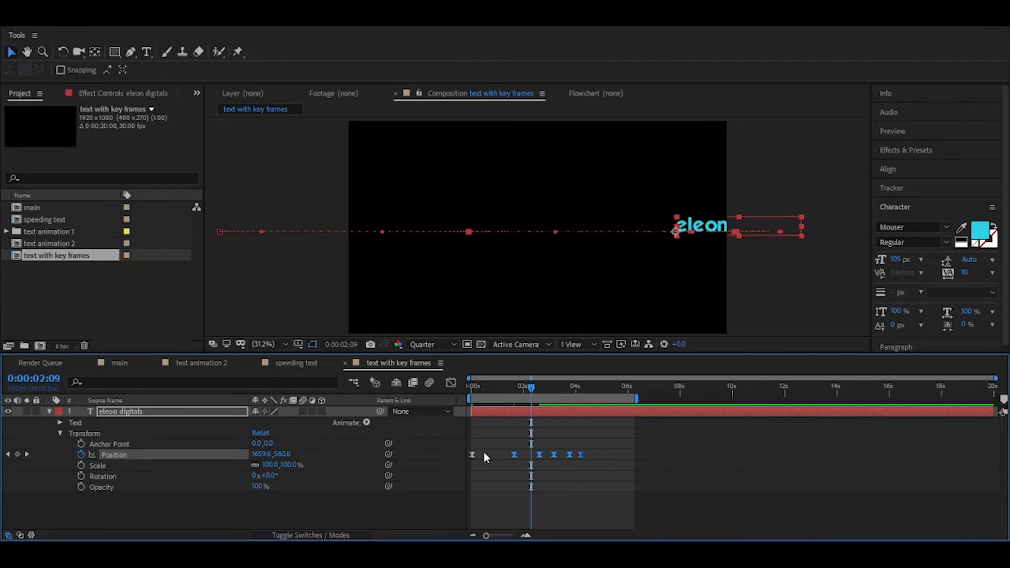
drag(506, 446, 602, 472)
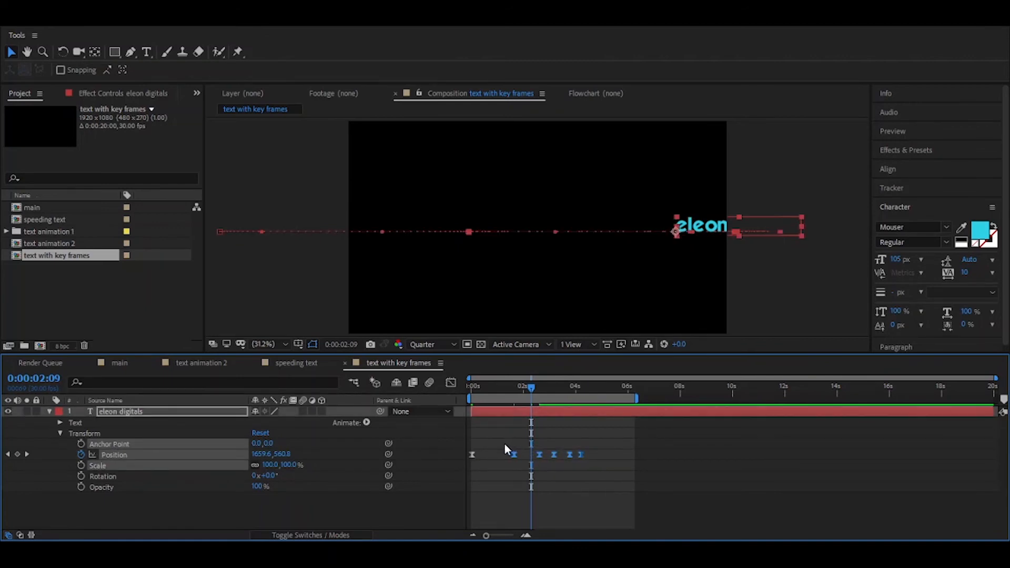
drag(504, 443, 598, 475)
drag(515, 453, 487, 453)
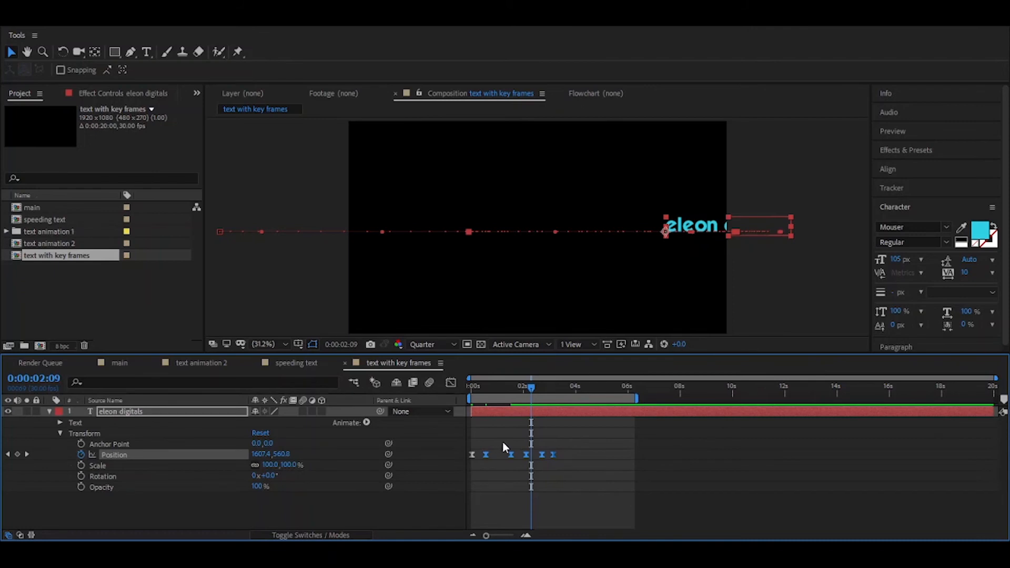
drag(503, 442, 563, 479)
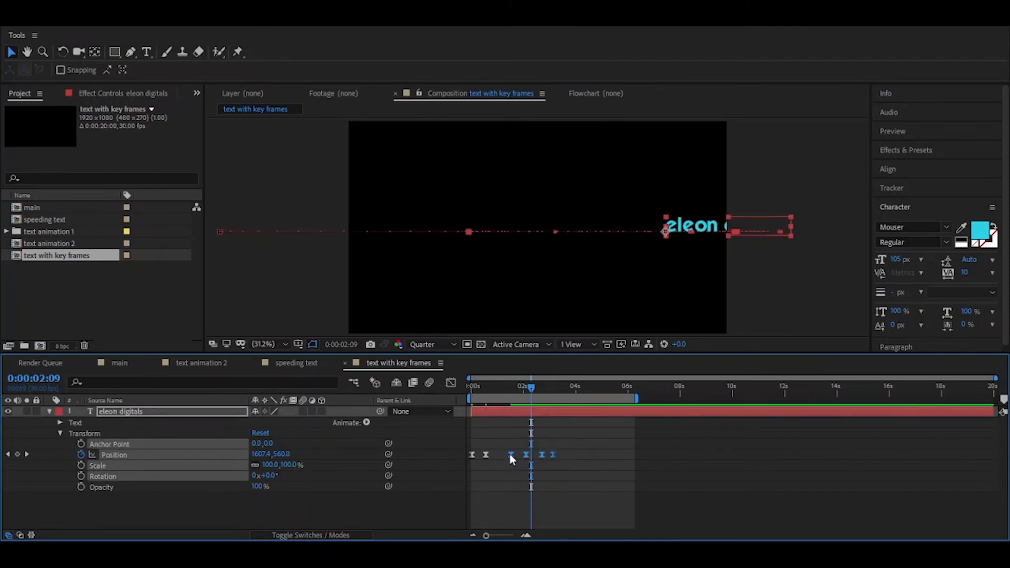
drag(510, 455, 499, 459)
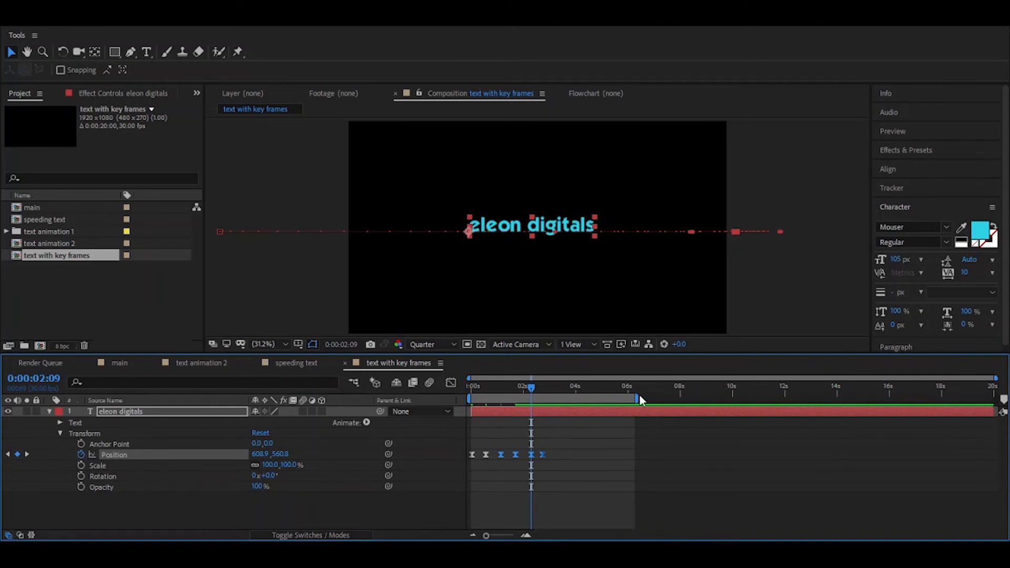
End the work area at 0:00:03:01, just after the last Position keyframe
click(561, 388)
drag(560, 387, 550, 391)
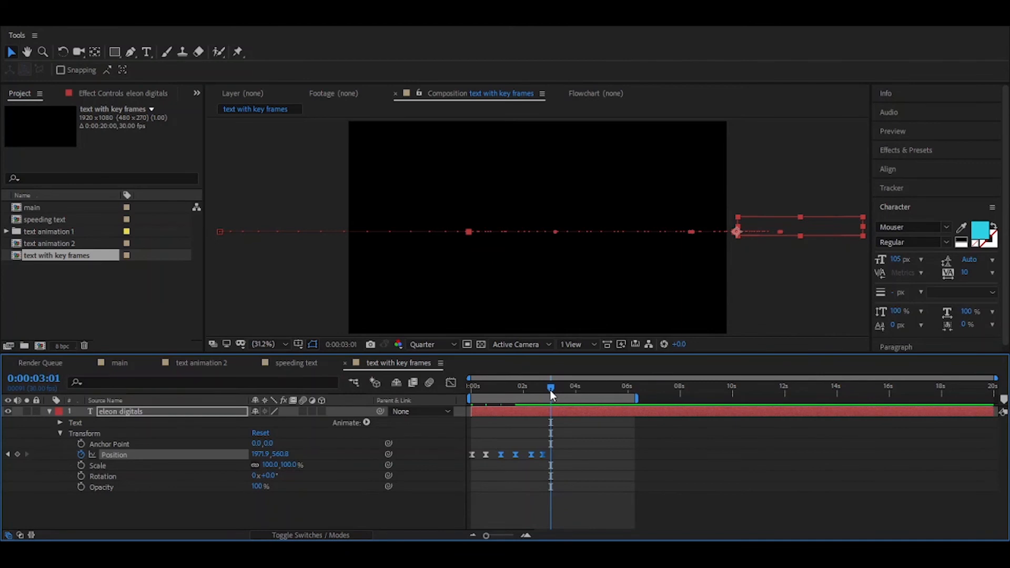
key(n)
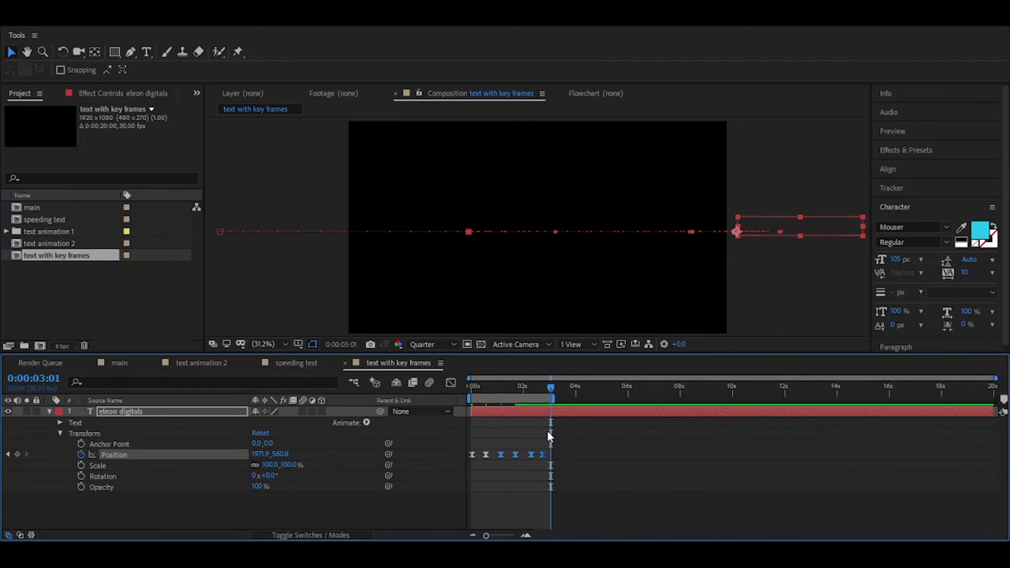
Select all six Position keyframes, show their speed curves in the Graph Editor and scrub through the text's return to 0:00:03:08
drag(548, 431, 459, 466)
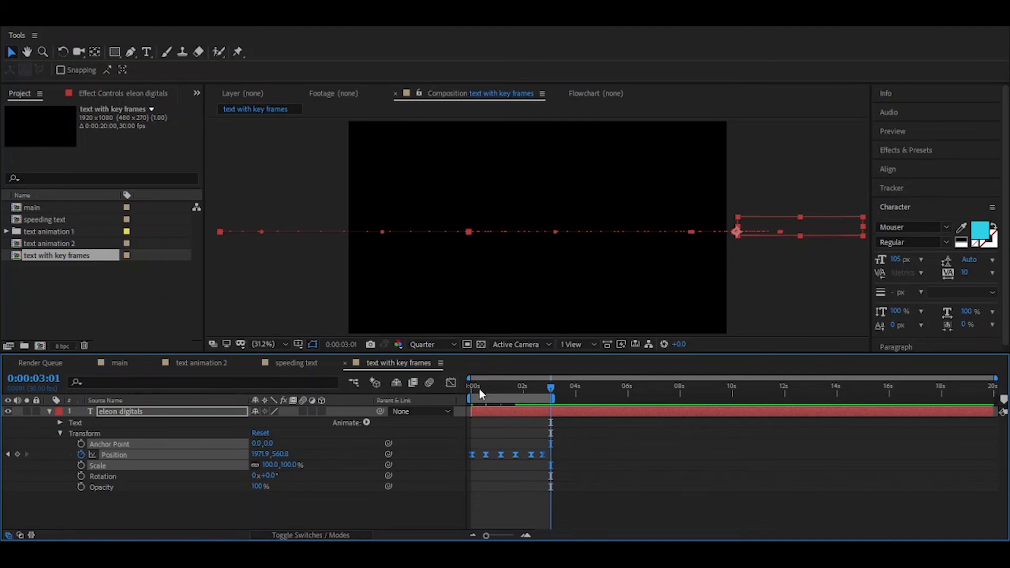
click(452, 383)
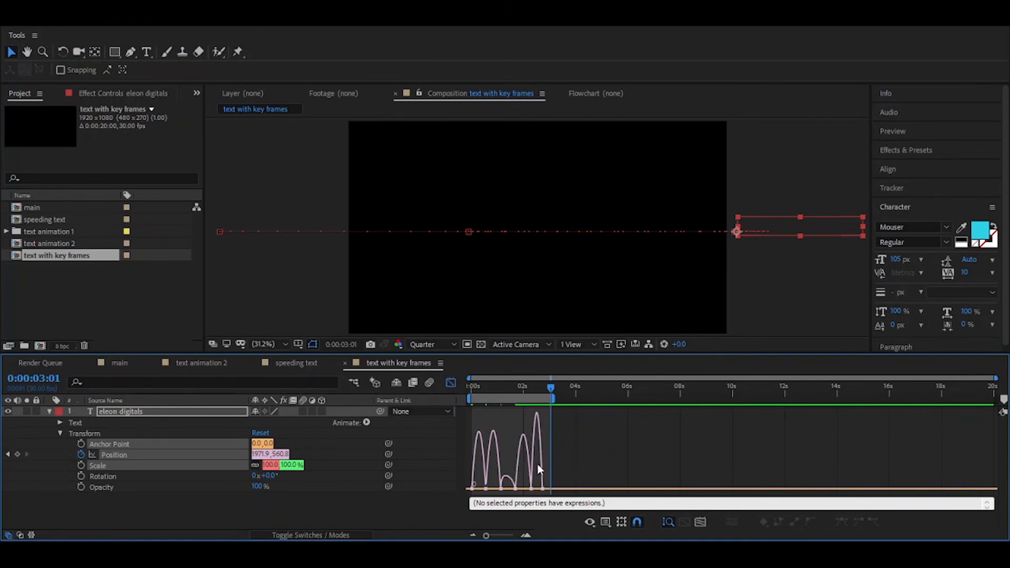
click(514, 392)
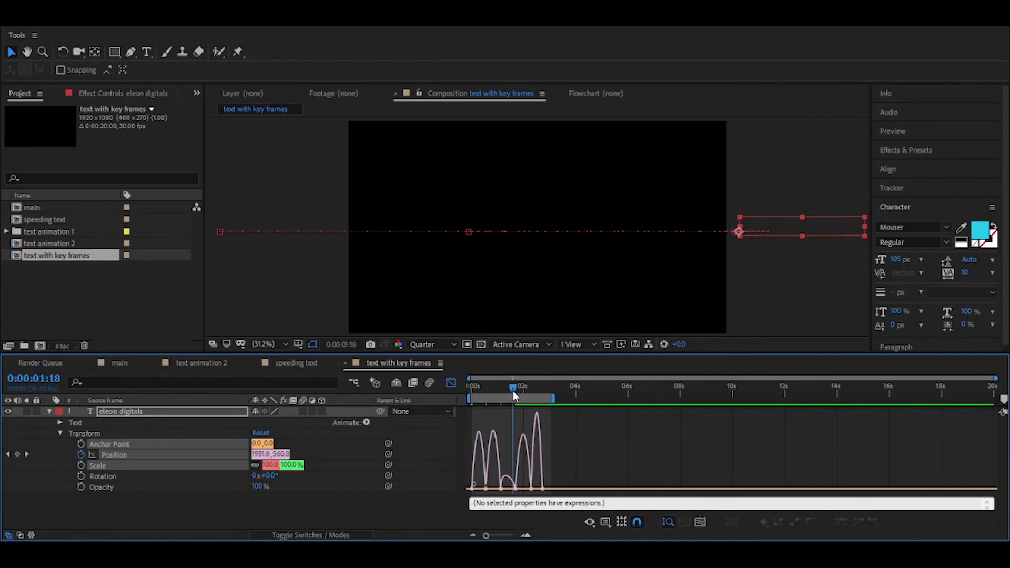
mouse_move(511, 390)
mouse_down()
mouse_move(501, 393)
mouse_move(517, 388)
mouse_up()
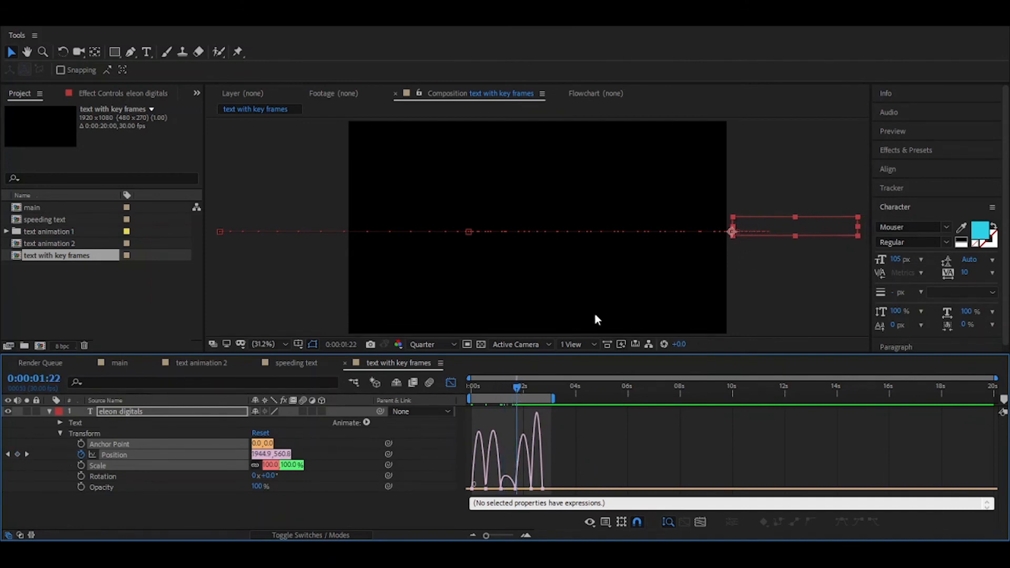
drag(518, 389, 559, 399)
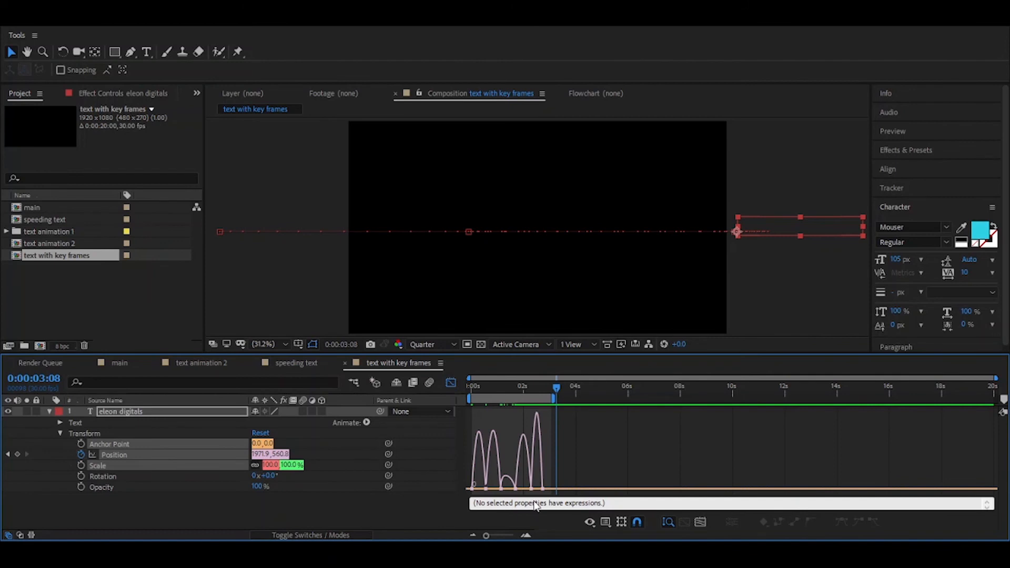
Reshape the speed curve between the last two Position keyframes into a tall, narrow central peak and preview the animation
click(527, 535)
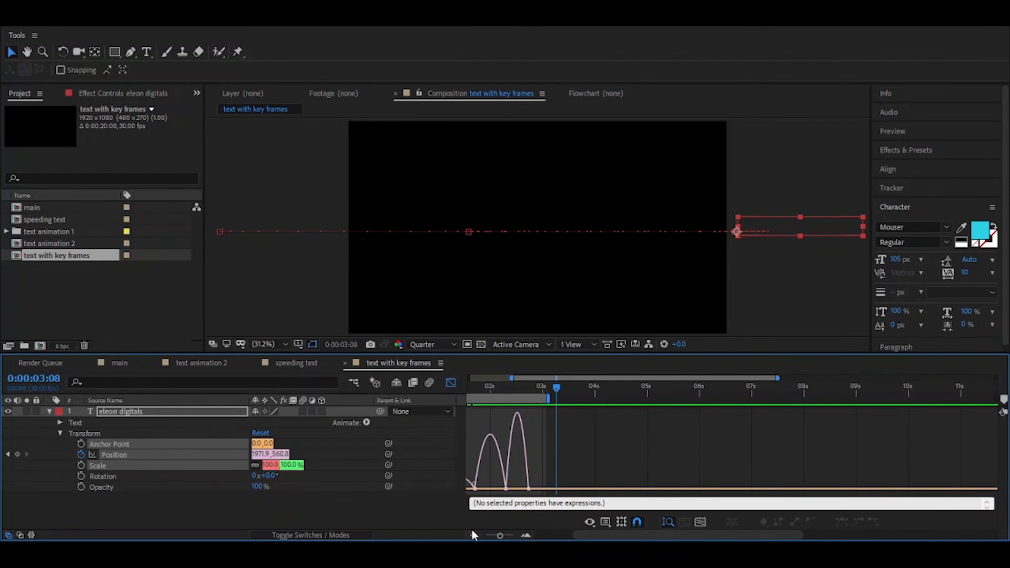
click(526, 535)
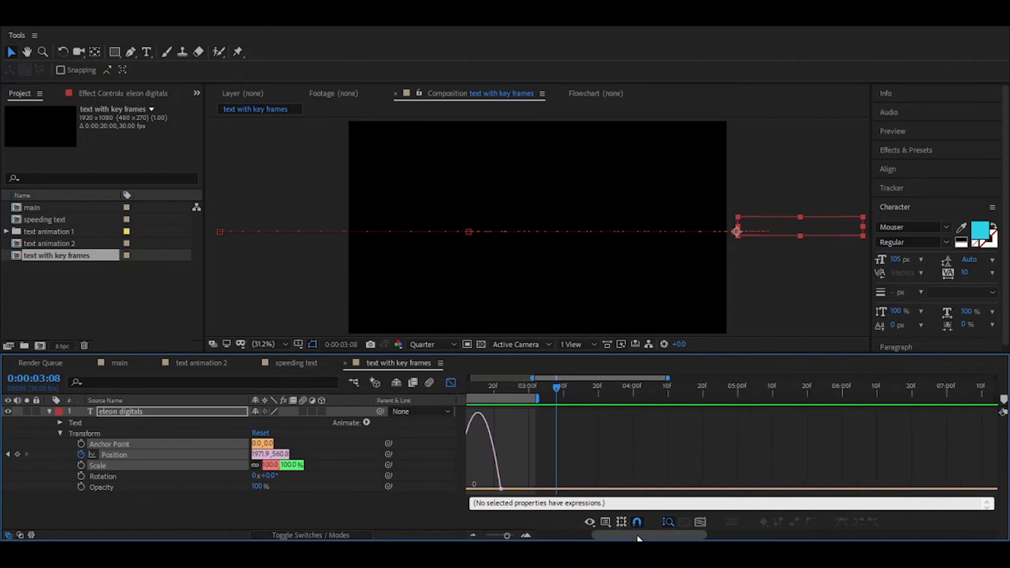
drag(624, 537, 541, 541)
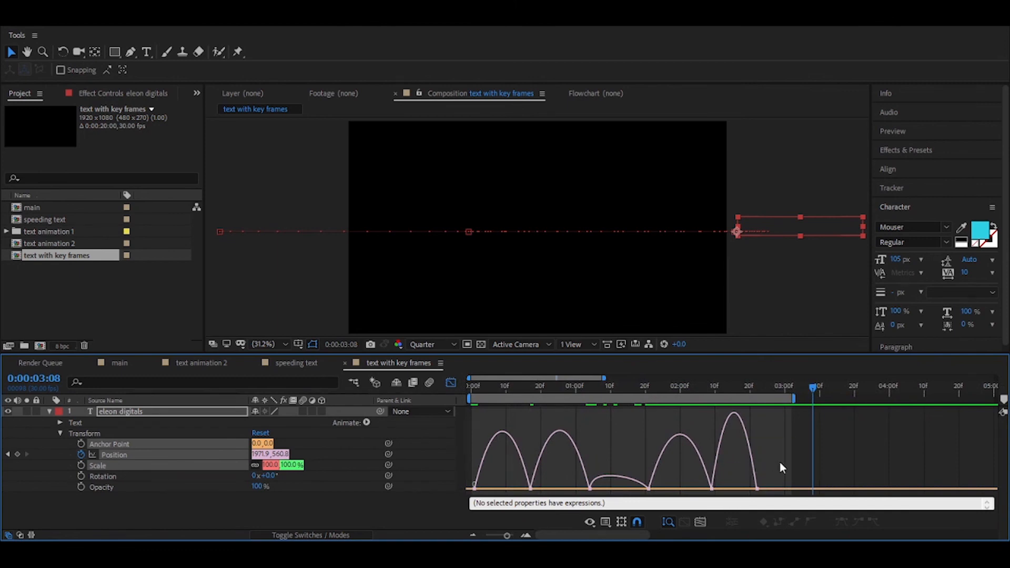
drag(781, 467, 743, 498)
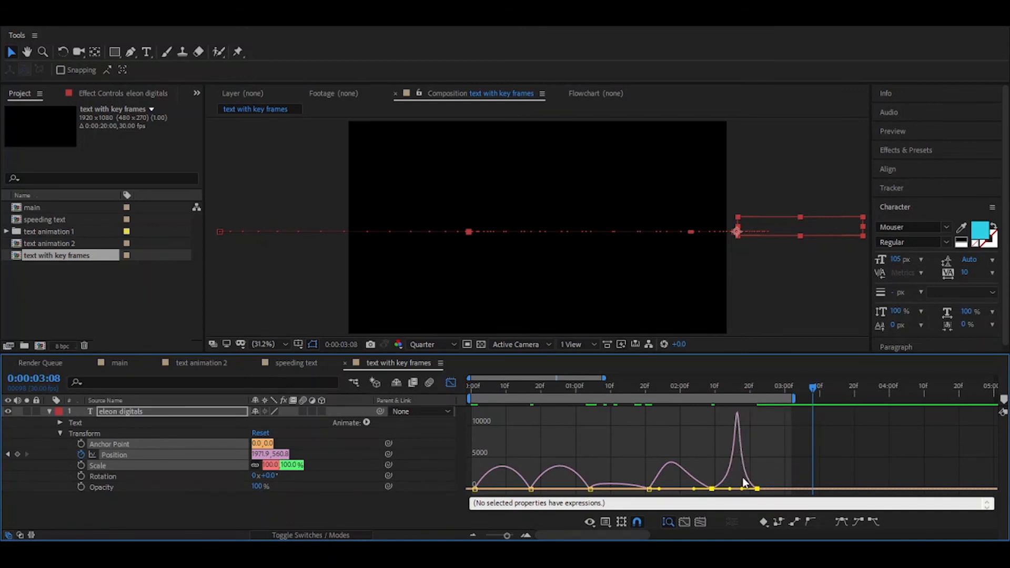
click(709, 393)
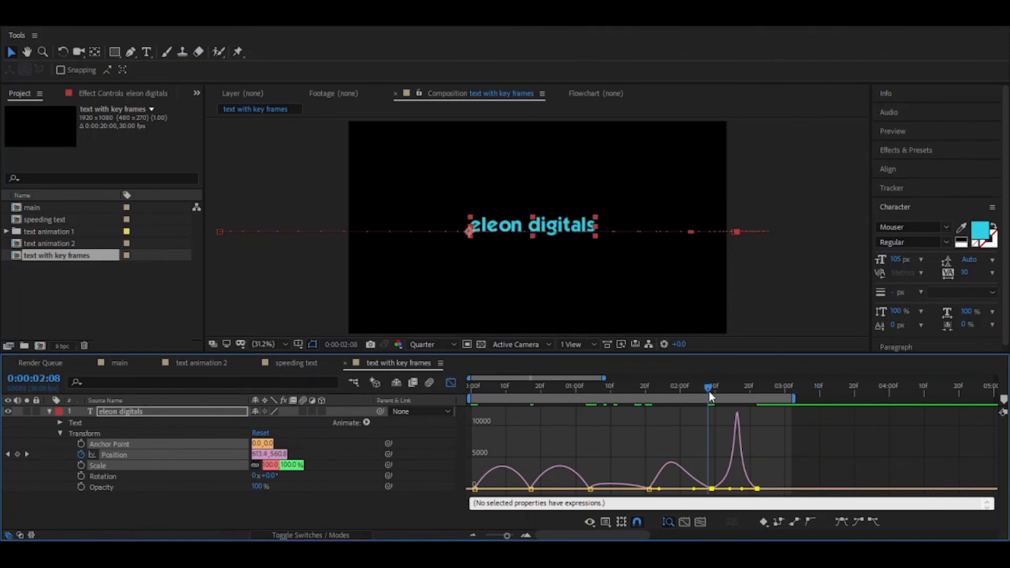
key(space)
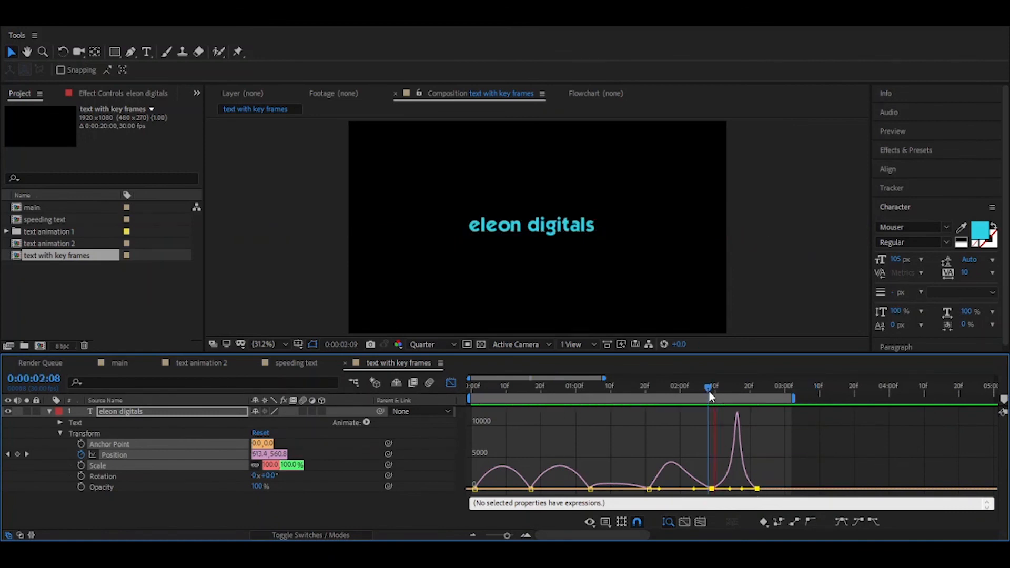
key(space)
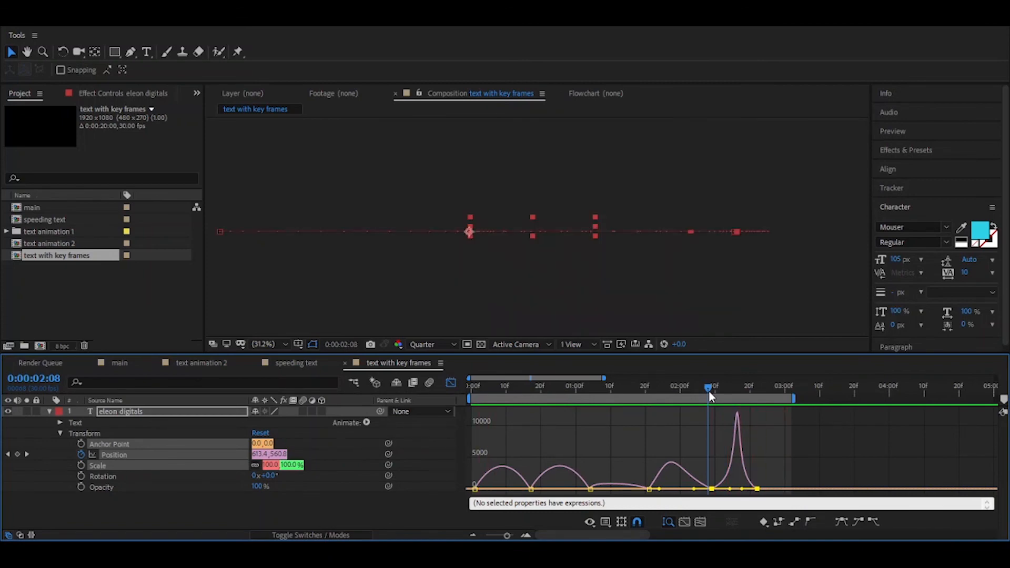
key(space)
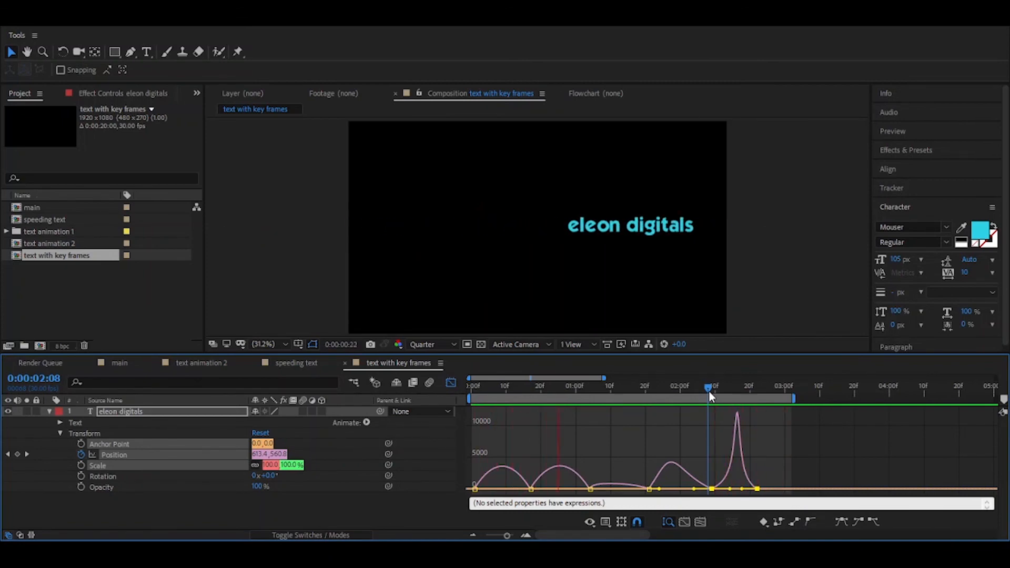
key(space)
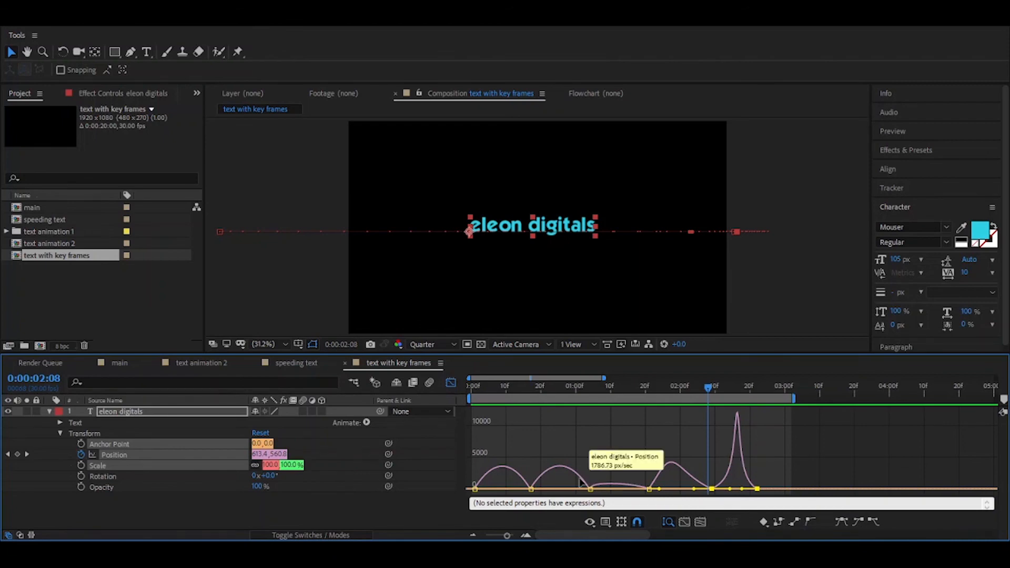
Sharpen the speed curve between the second and third Position keyframes, shift the first curve's peak toward its start, and preview from 0:00:00:00
drag(508, 485, 602, 495)
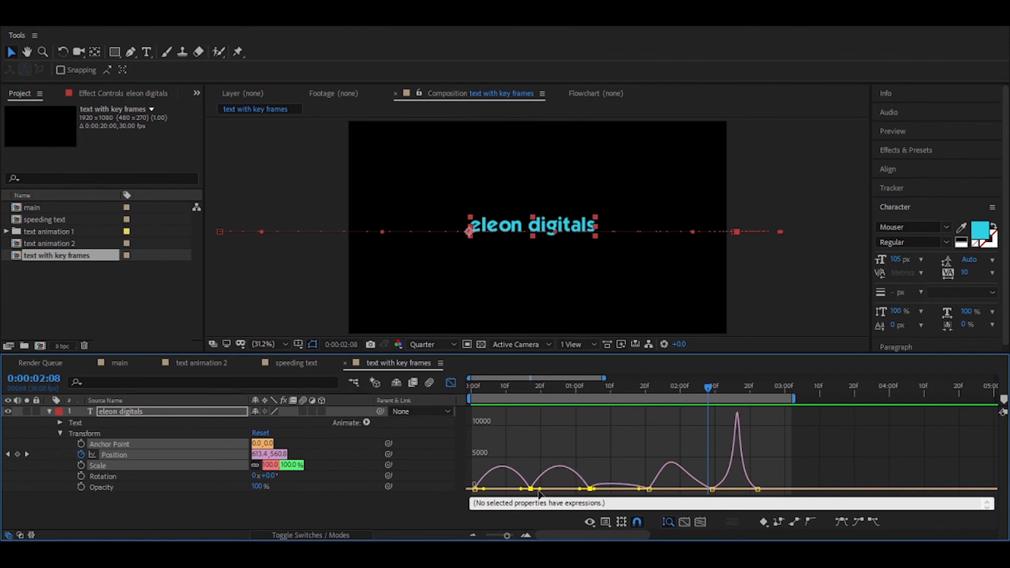
drag(541, 489, 565, 493)
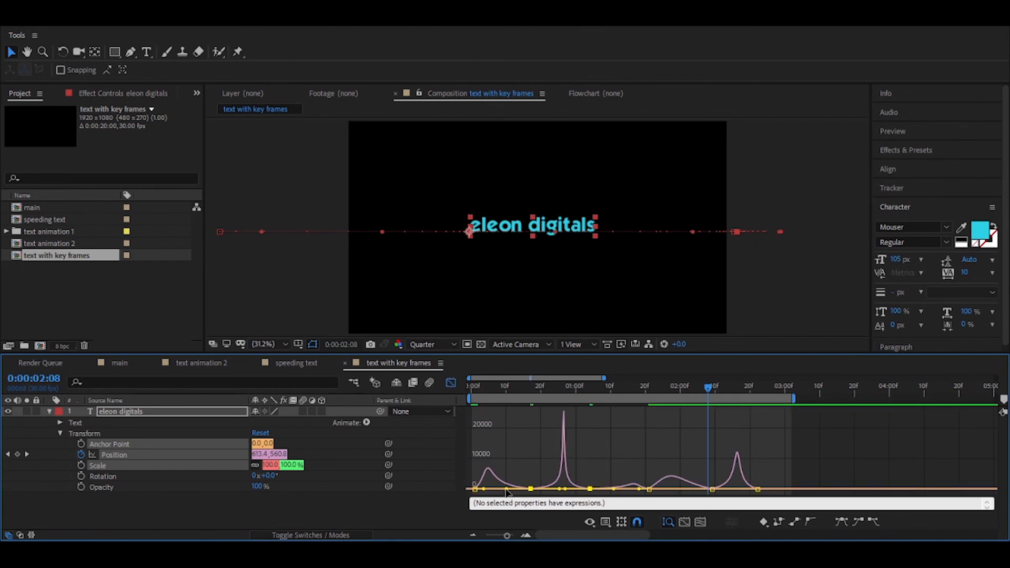
drag(505, 492, 479, 494)
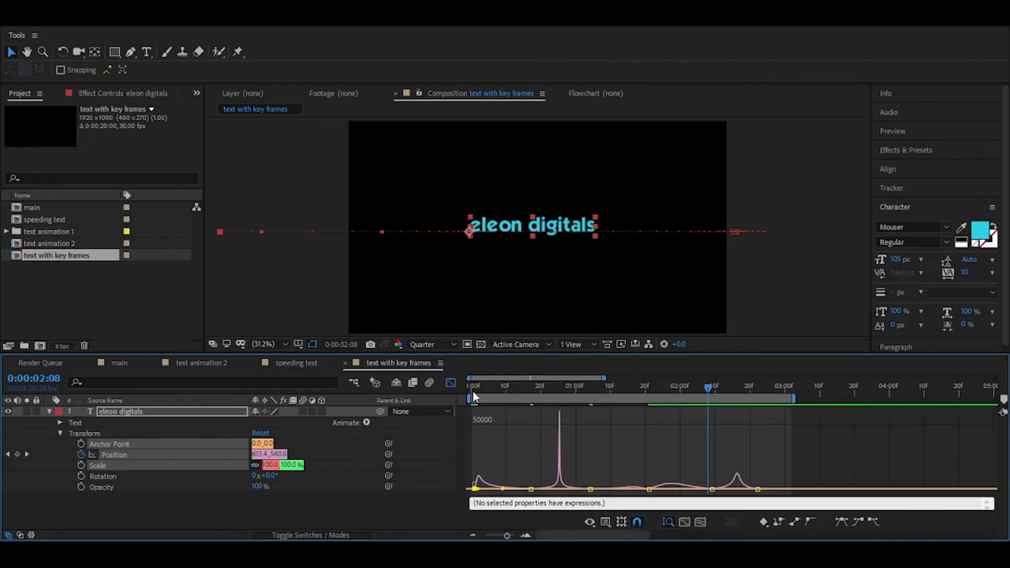
mouse_move(476, 491)
drag(475, 390, 462, 391)
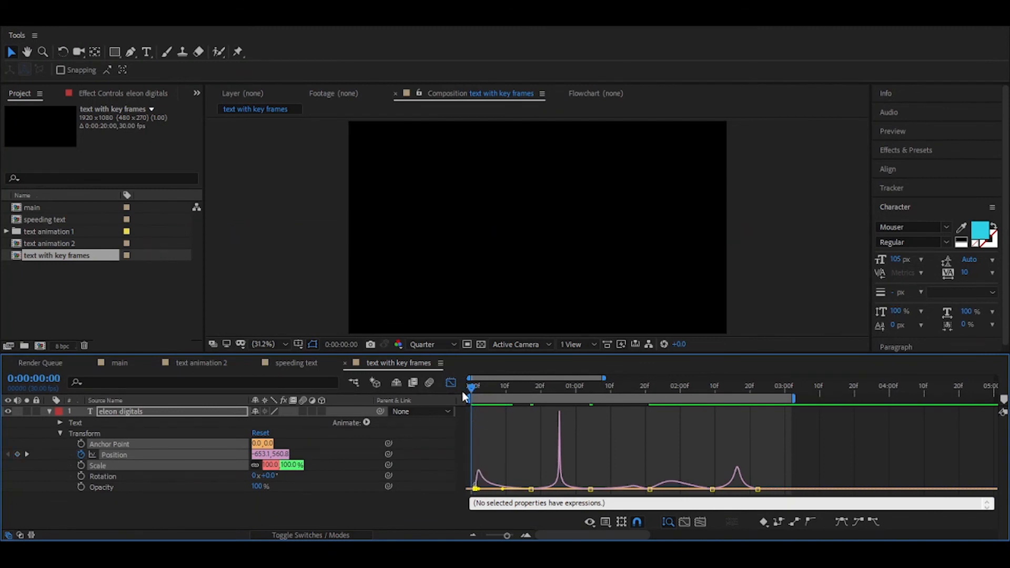
key(space)
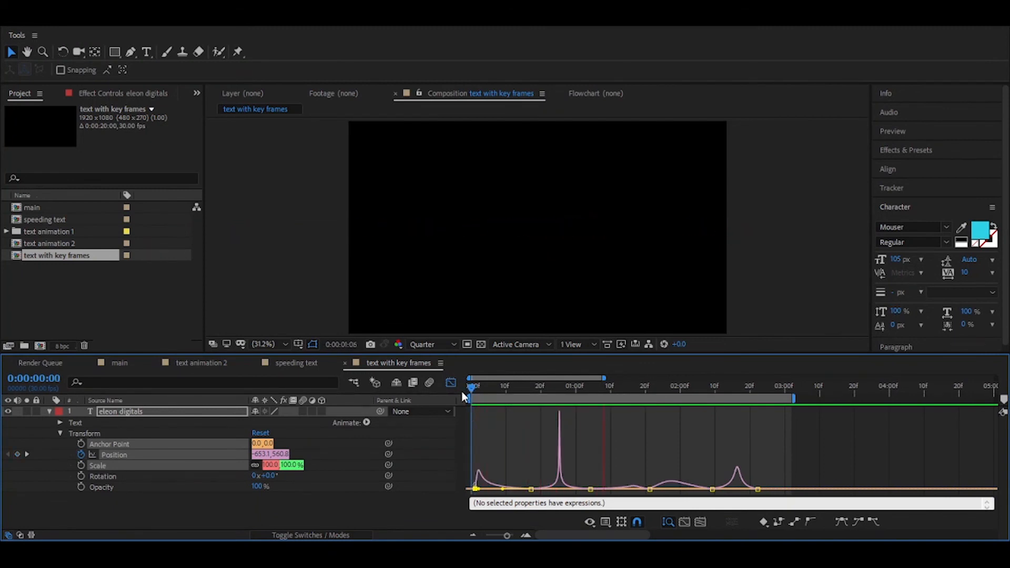